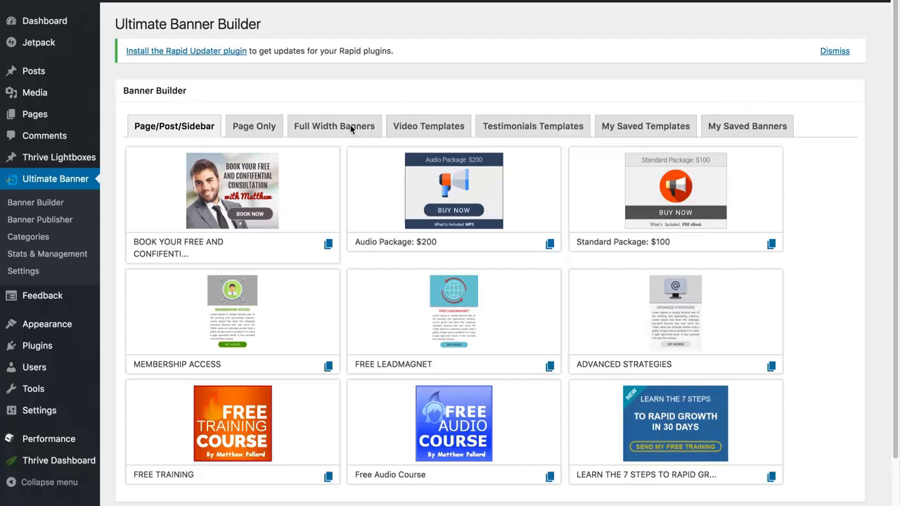
Browse the ready-made banner templates in the Page/Post/Sidebar, Page Only, Full Width, Video and Testimonials categories.
scroll(206, 251, "down", 2)
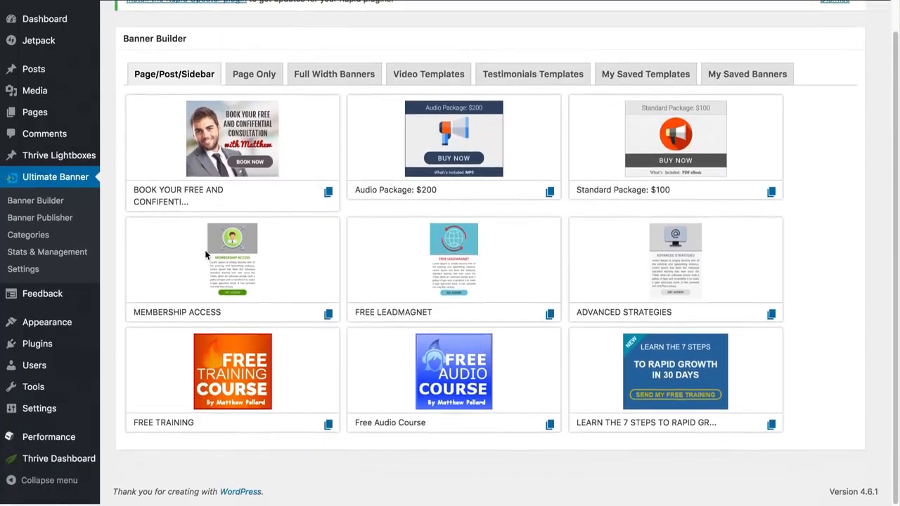
scroll(205, 250, "up", 1)
scroll(204, 249, "down", 1)
scroll(204, 249, "up", 1)
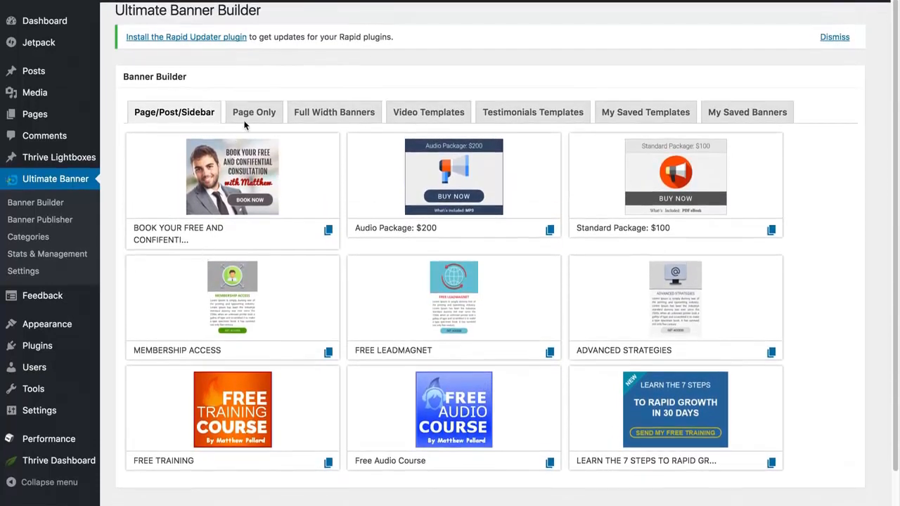
left_click(262, 115)
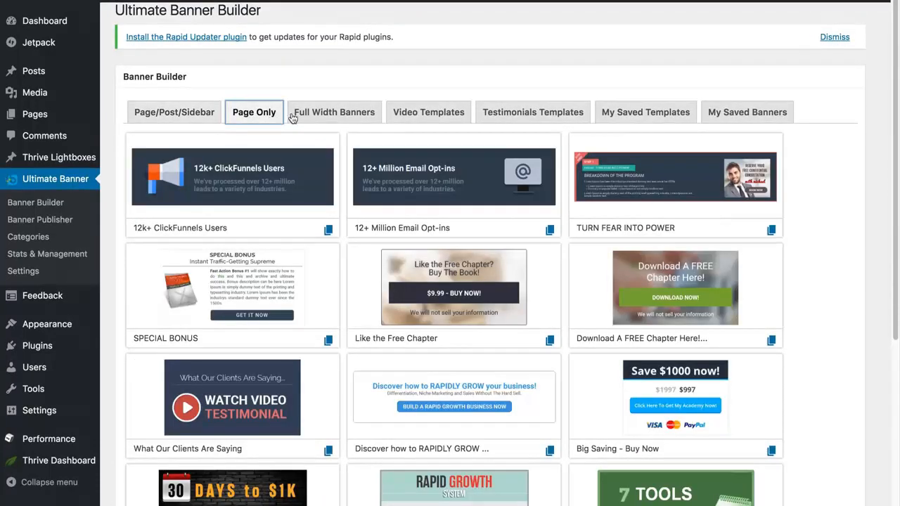
left_click(316, 114)
scroll(328, 277, "down", 4)
scroll(327, 278, "down", 6)
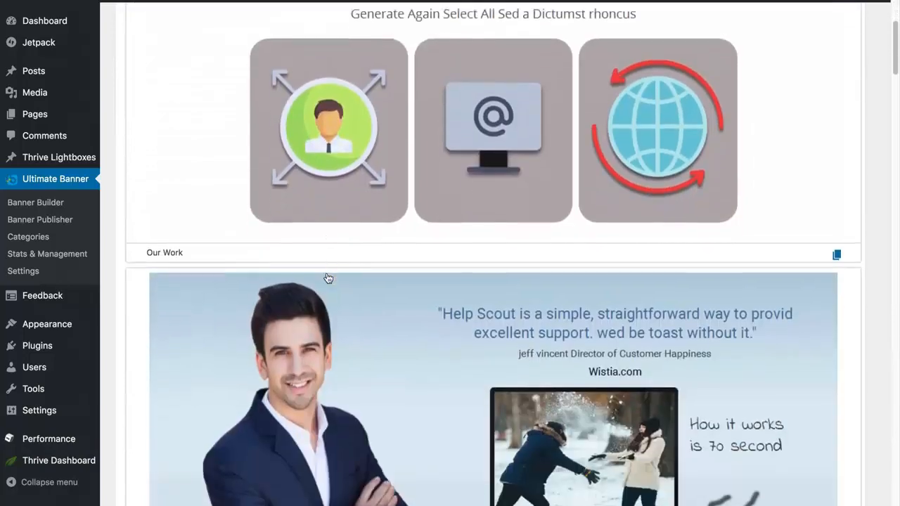
scroll(328, 279, "up", 8)
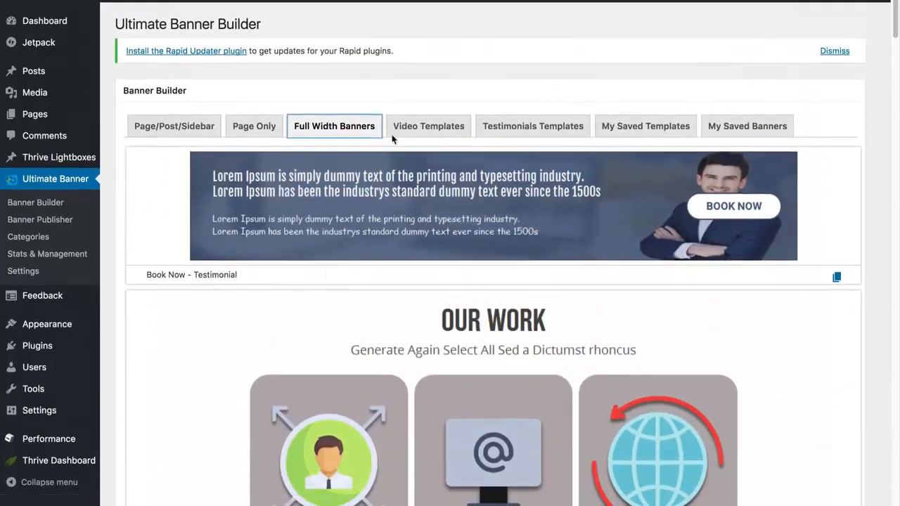
left_click(397, 128)
scroll(413, 274, "down", 5)
scroll(413, 274, "down", 4)
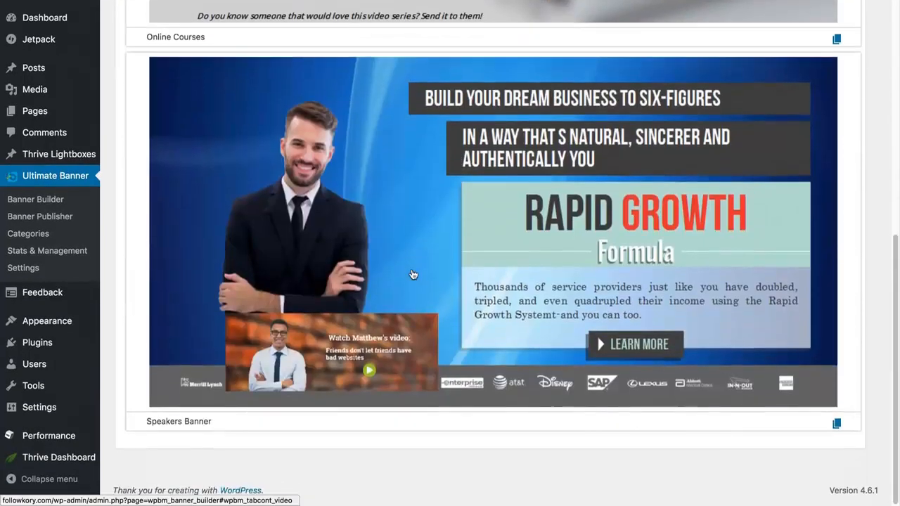
scroll(413, 274, "up", 6)
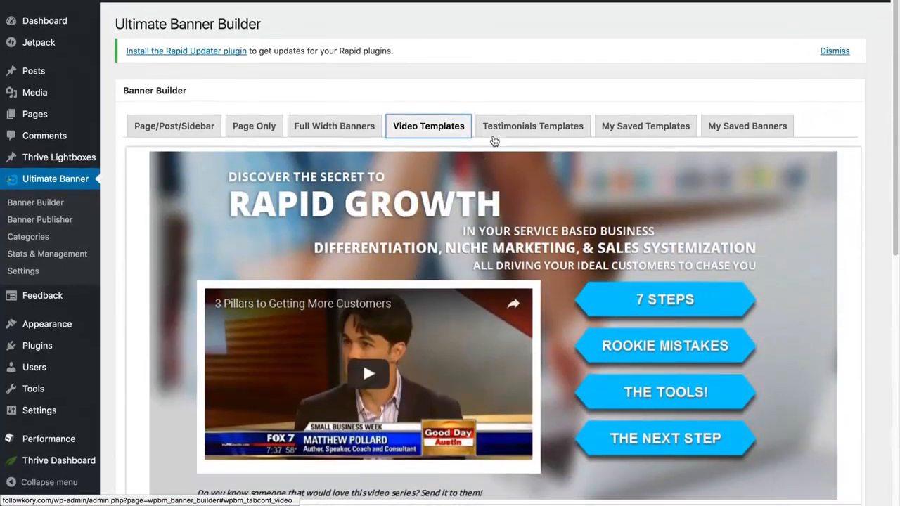
left_click(518, 127)
scroll(478, 319, "down", 4)
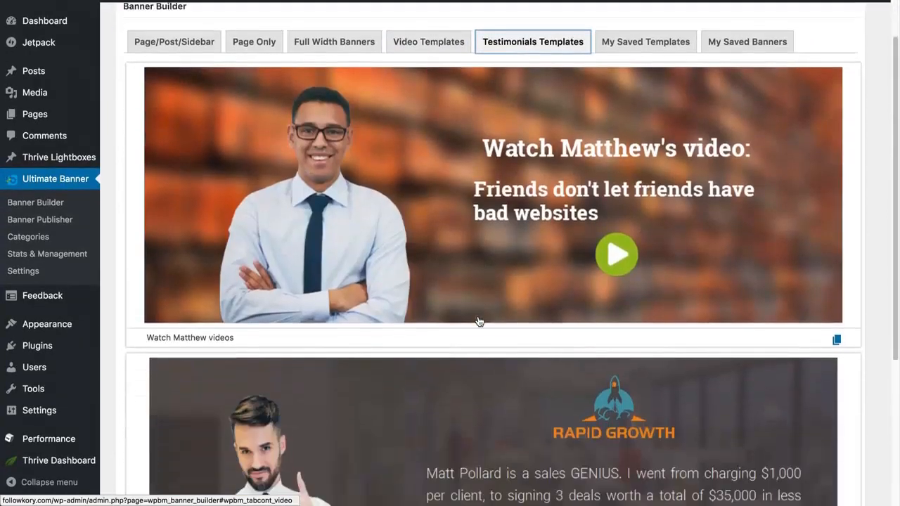
scroll(478, 320, "up", 4)
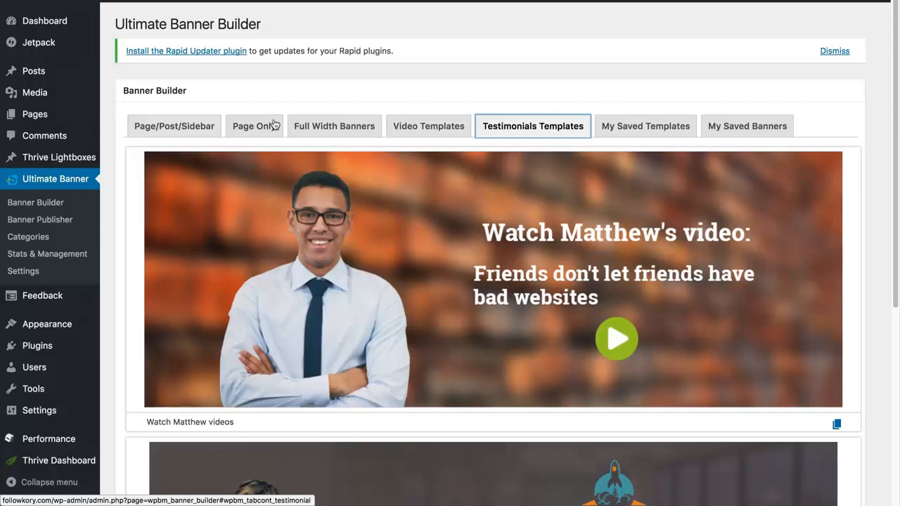
Open the "Audio Package: $200" template from the Page/Post/Sidebar category for editing.
left_click(188, 132)
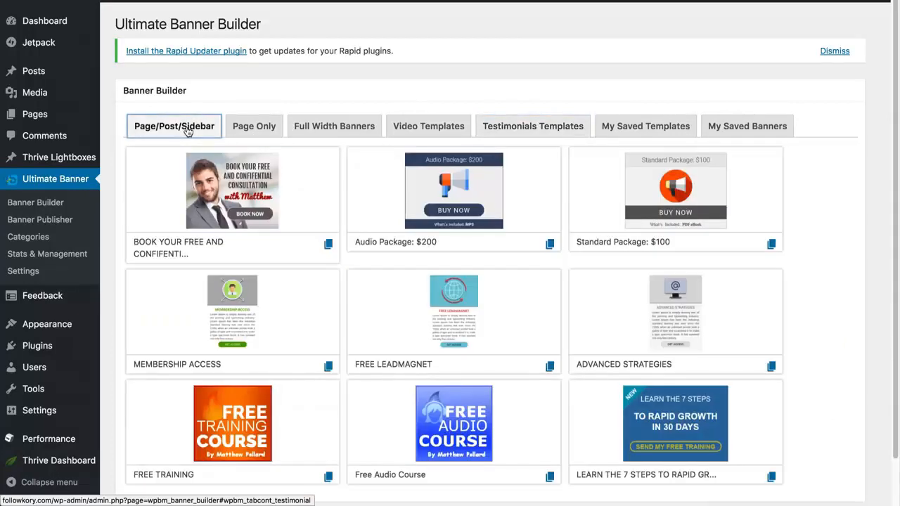
left_click(431, 202)
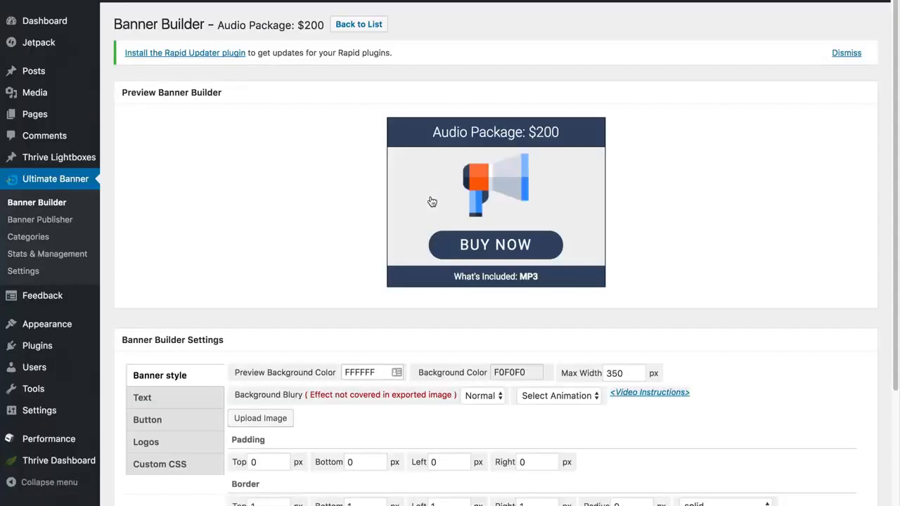
scroll(327, 256, "down", 3)
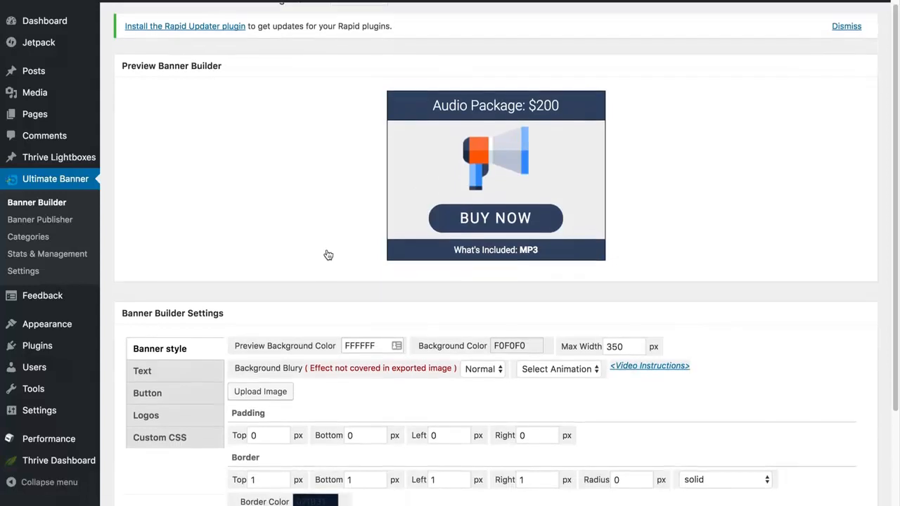
scroll(215, 373, "down", 1)
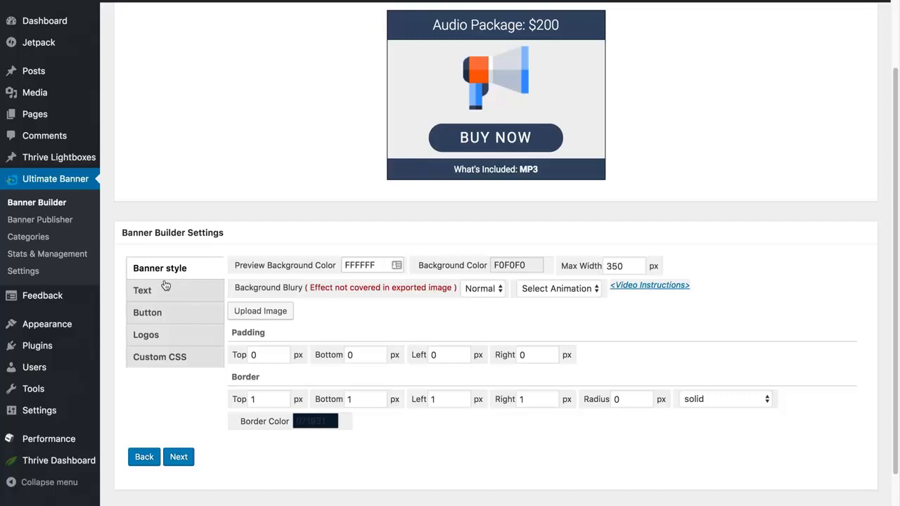
Replace the banner's top text with "My Headline" and close that text's settings.
left_click(145, 296)
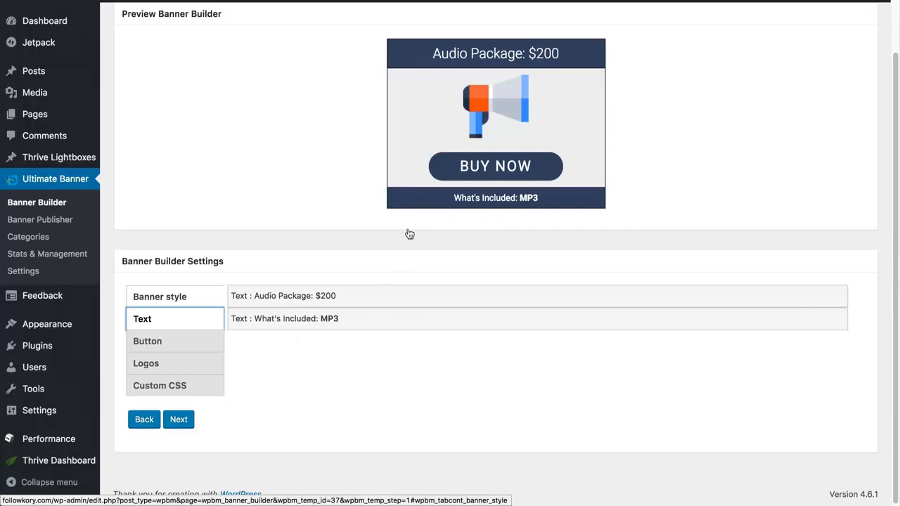
left_click(267, 301)
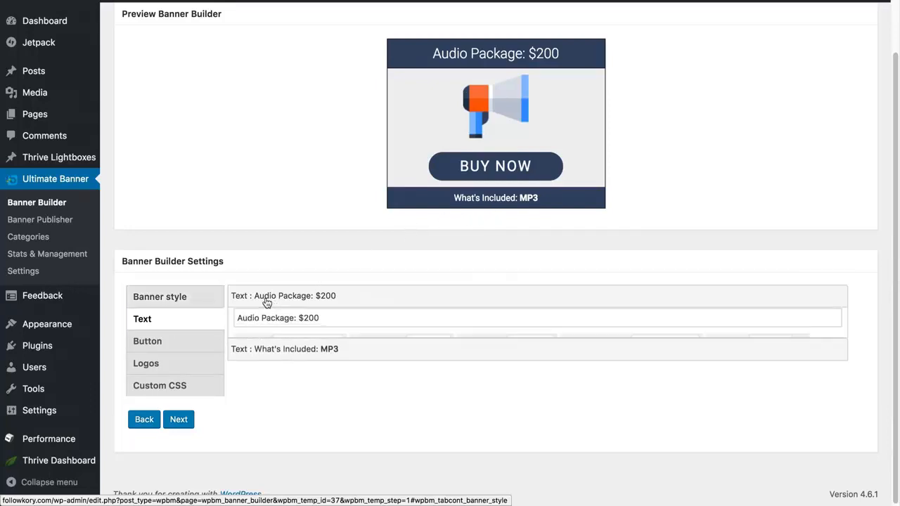
left_click(333, 327)
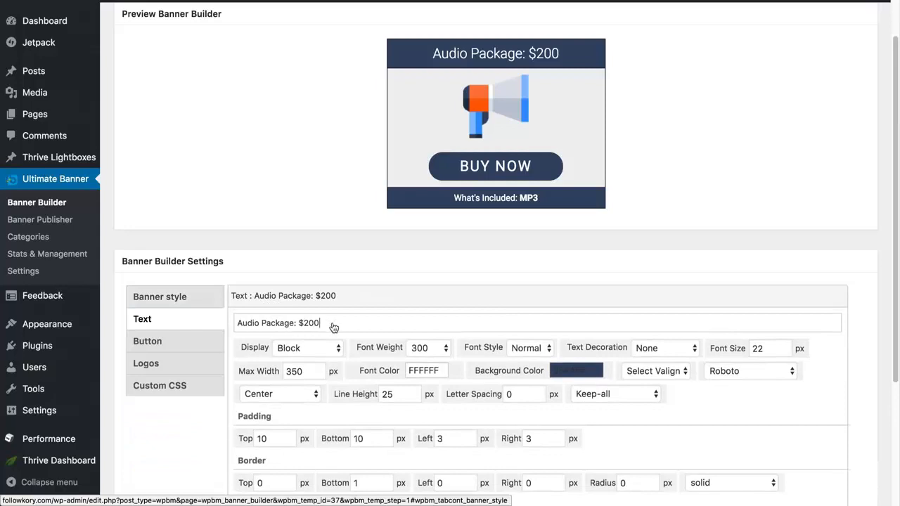
key("BackSpace")
key("BackSpace")
key("BackSpace")
key("BackSpace")
key("BackSpace")
key("BackSpace")
key("BackSpace")
key("BackSpace")
key("BackSpace")
key("BackSpace")
key("BackSpace")
key("BackSpace")
key("BackSpace")
key("BackSpace")
key("BackSpace")
key("BackSpace")
key("BackSpace")
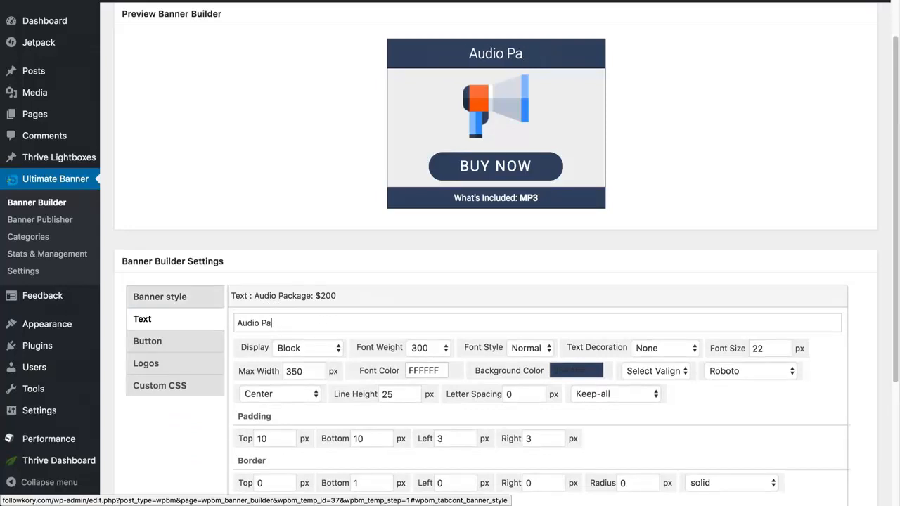
key("BackSpace")
key("BackSpace")
type("My H")
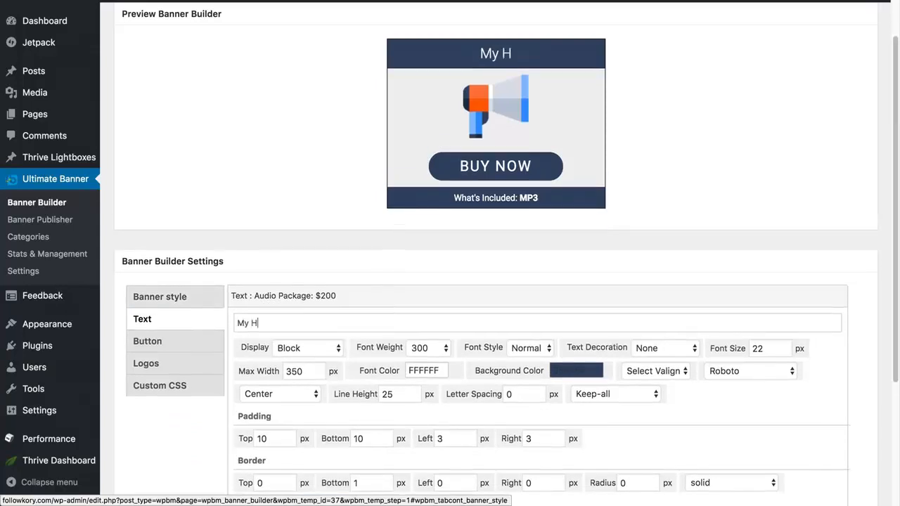
type("eadline")
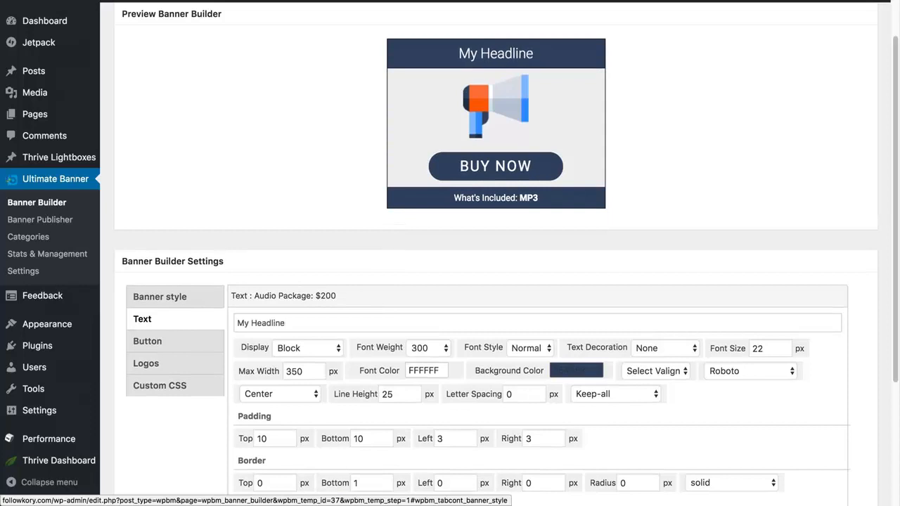
scroll(355, 327, "down", 1)
scroll(355, 327, "down", 2)
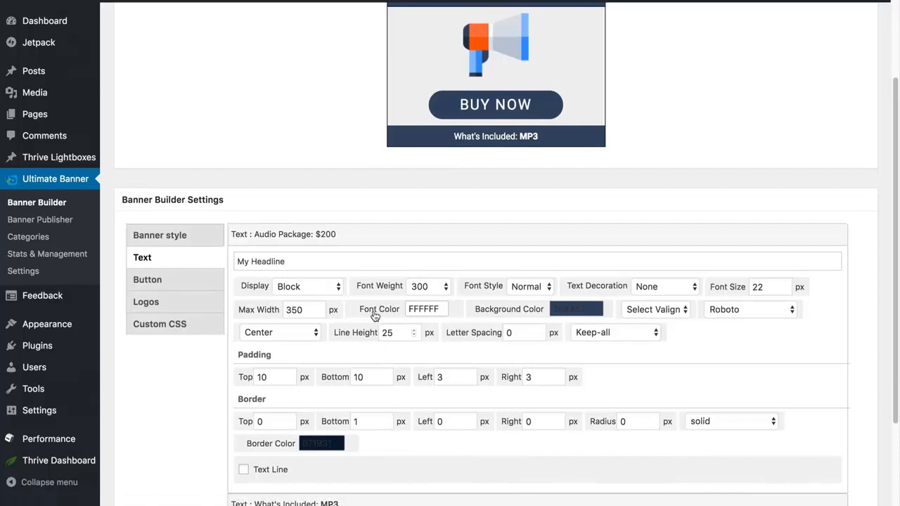
scroll(412, 324, "down", 2)
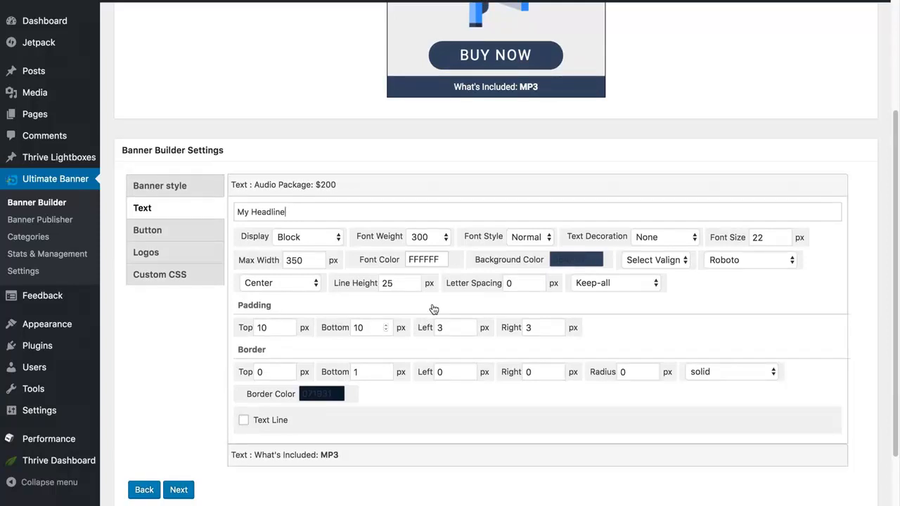
left_click(305, 184)
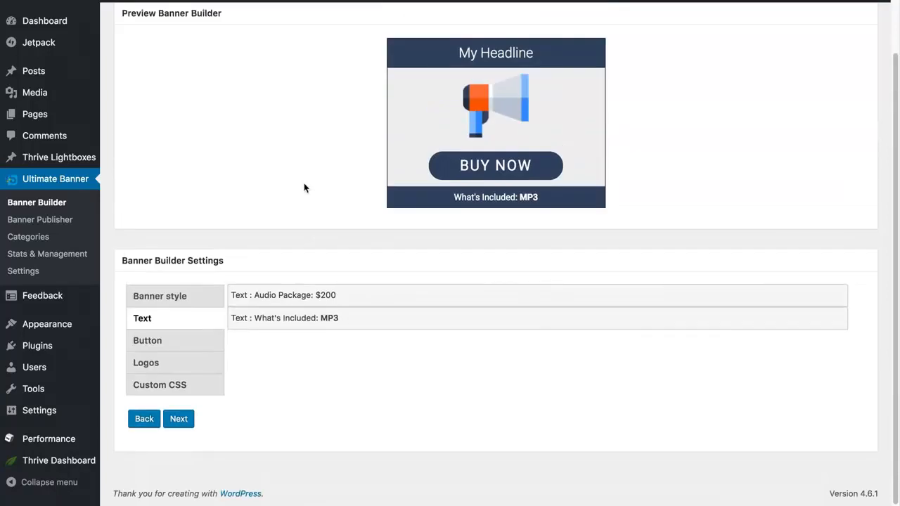
Replace the "What's Included: MP3" text with "My Bottom Headline" and close its settings.
left_click(297, 319)
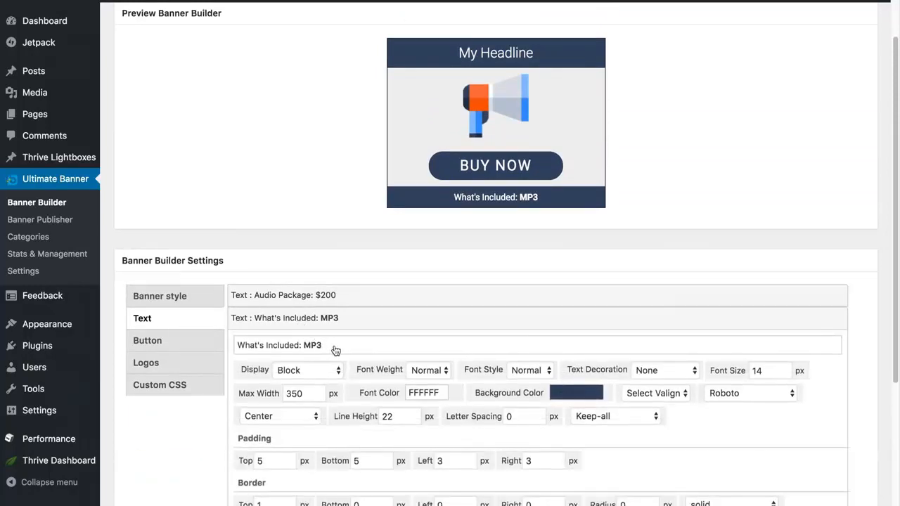
key("BackSpace")
key("BackSpace")
key("BackSpace")
key("BackSpace")
key("BackSpace")
key("BackSpace")
key("BackSpace")
key("BackSpace")
key("BackSpace")
key("BackSpace")
key("BackSpace")
key("BackSpace")
key("BackSpace")
key("BackSpace")
key("BackSpace")
key("BackSpace")
key("BackSpace")
key("BackSpace")
key("BackSpace")
key("BackSpace")
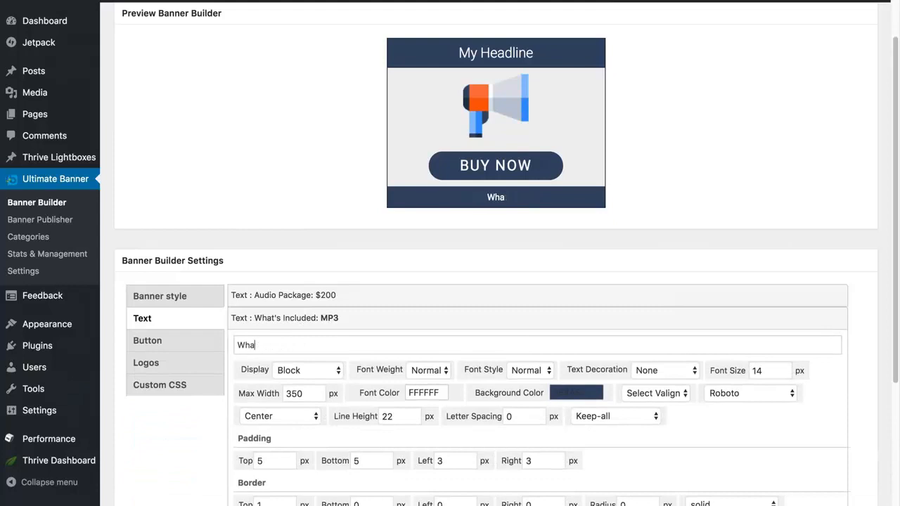
type("My Bottom Headline")
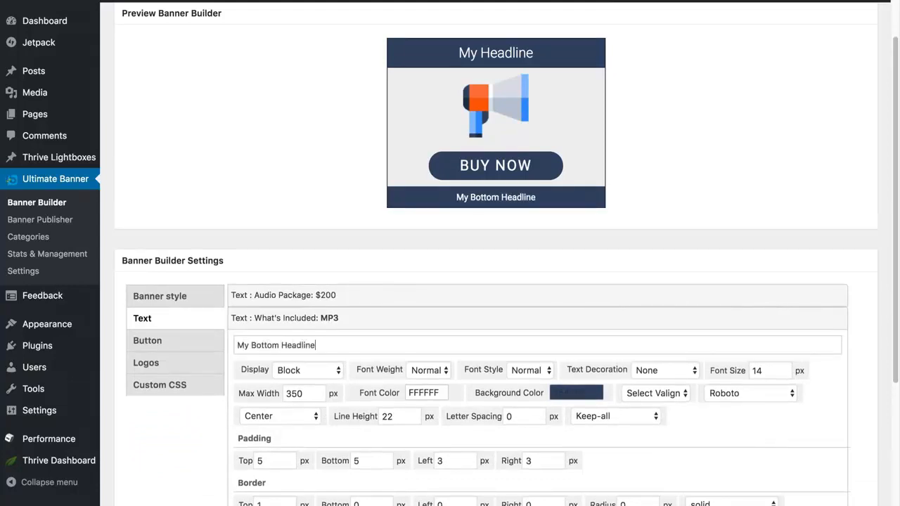
left_click(309, 317)
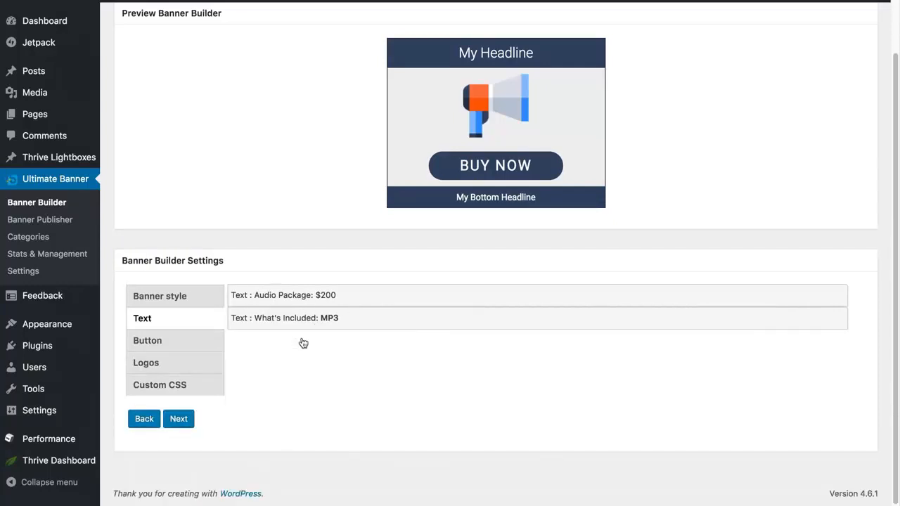
Change the banner button's label to "Download Now".
left_click(154, 347)
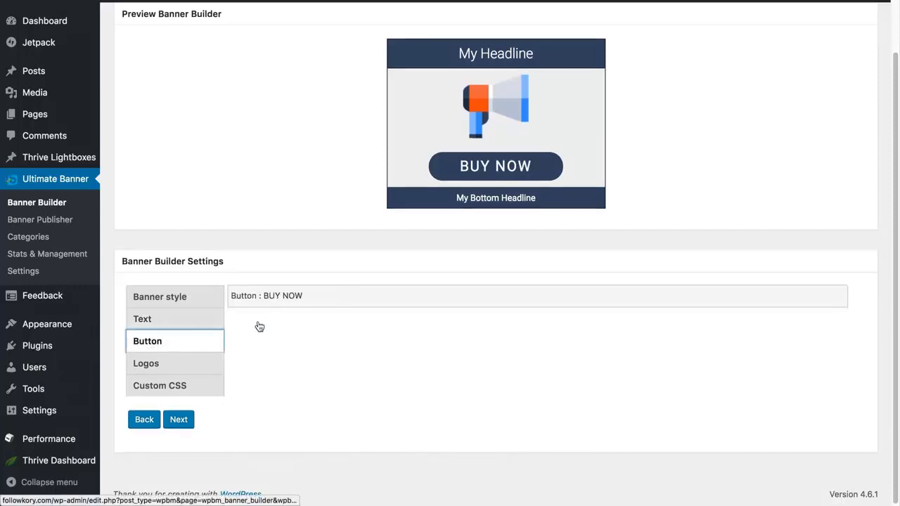
left_click(297, 297)
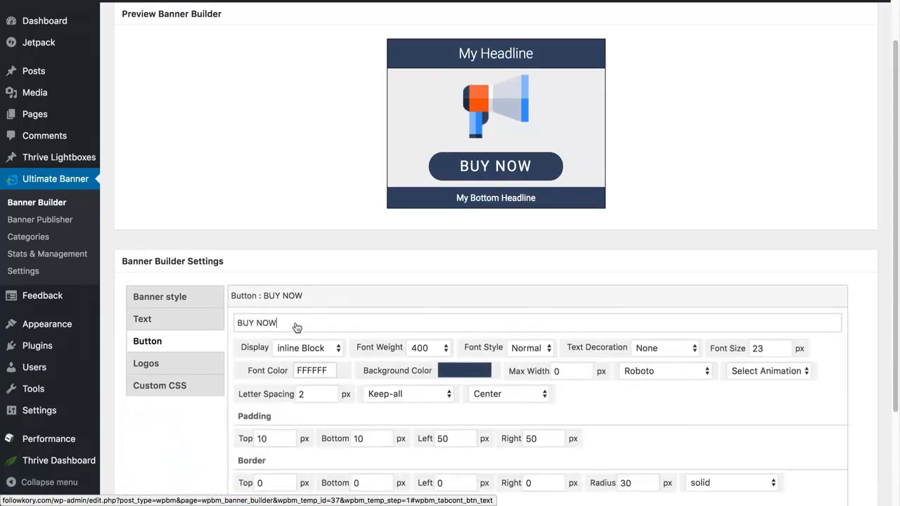
key("BackSpace")
key("BackSpace")
key("BackSpace")
key("BackSpace")
key("BackSpace")
key("BackSpace")
key("BackSpace")
type("D")
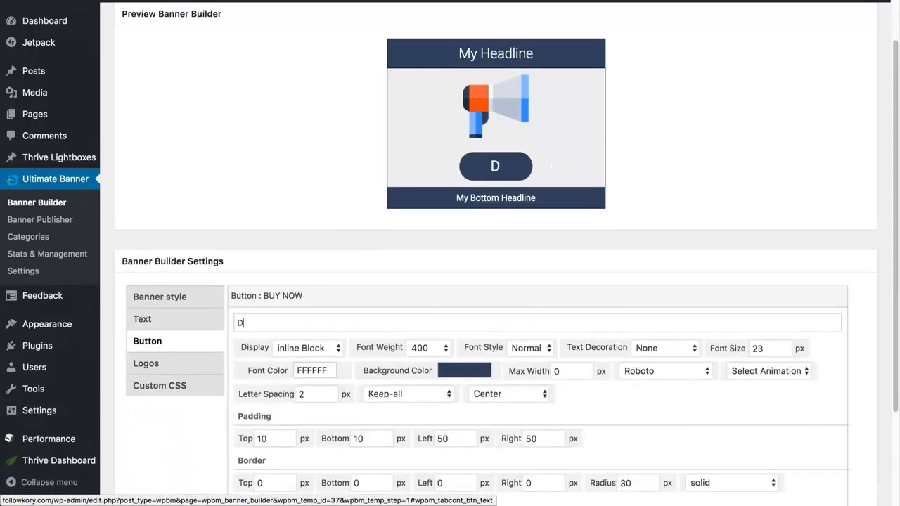
type("ownload Now")
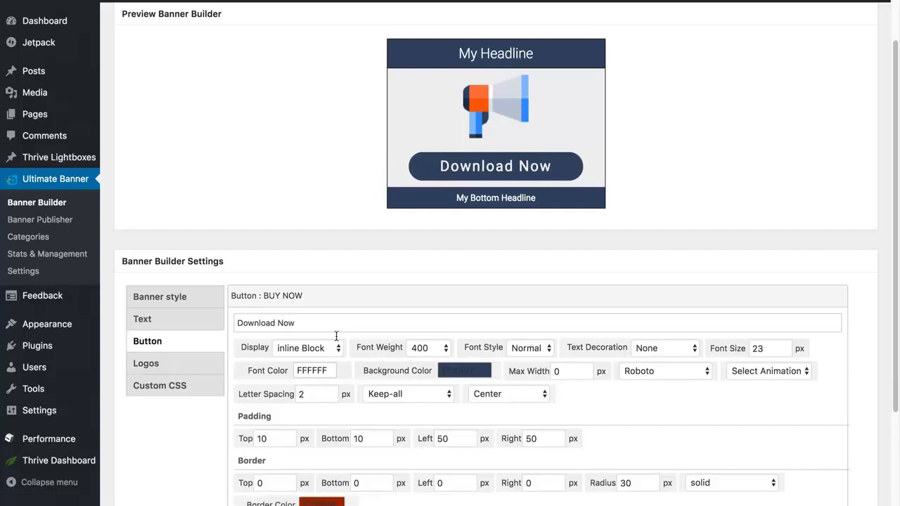
scroll(336, 336, "down", 2)
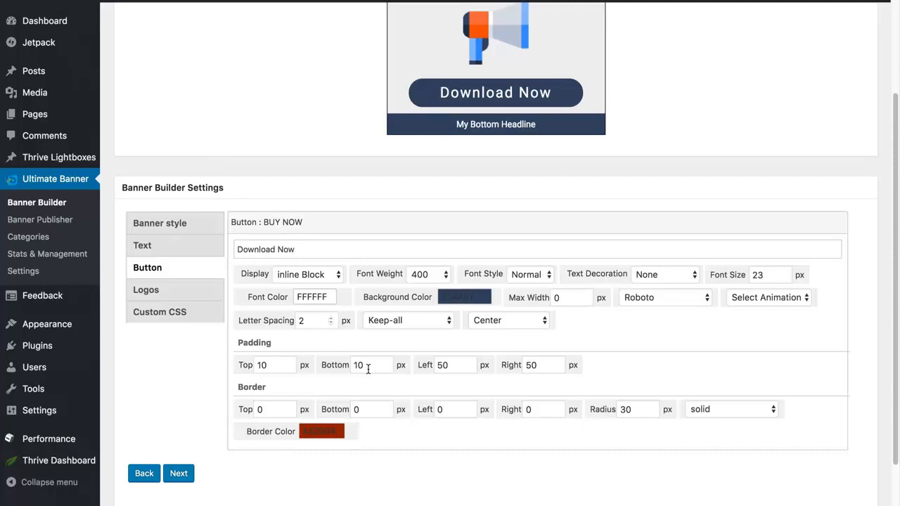
Review the banner's logo, custom CSS and banner style settings.
left_click(170, 294)
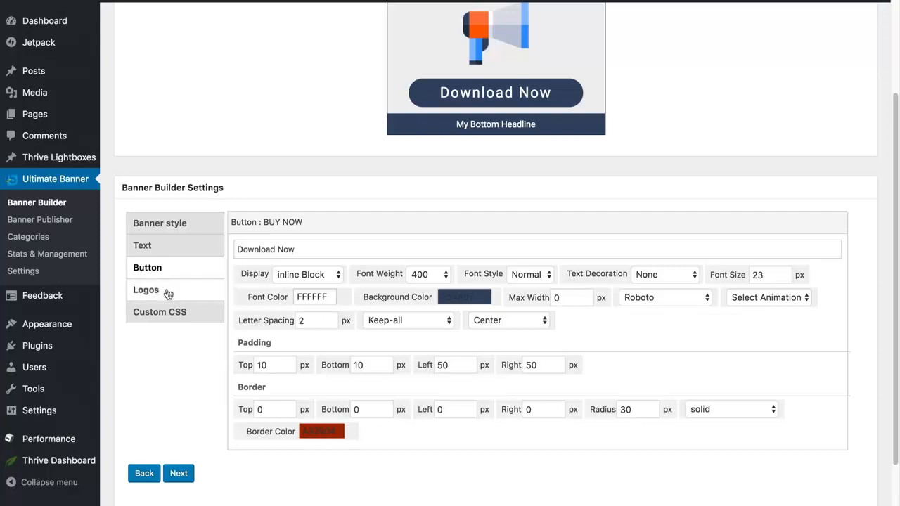
scroll(180, 296, "up", 2)
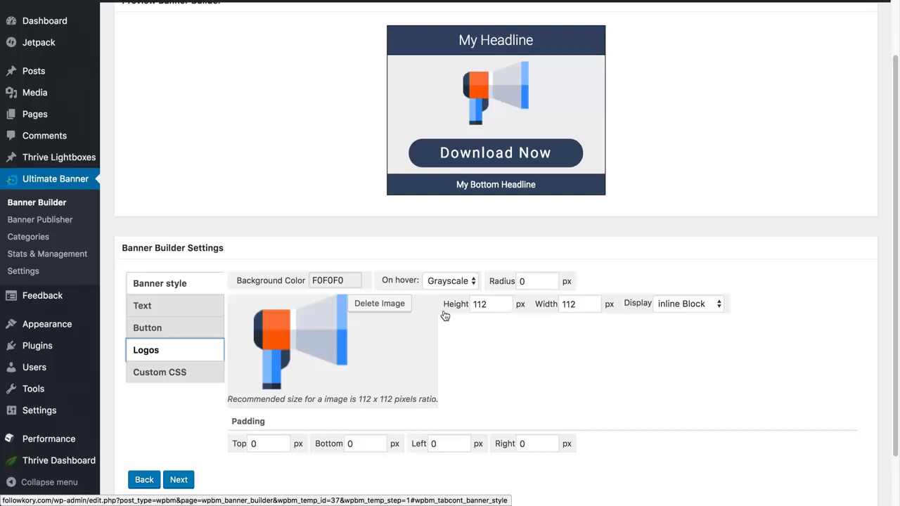
left_click(180, 378)
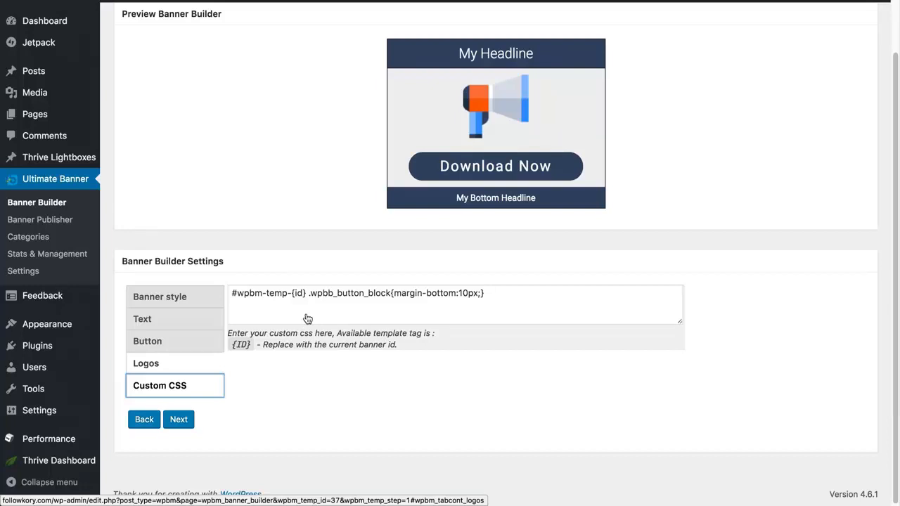
left_click(166, 298)
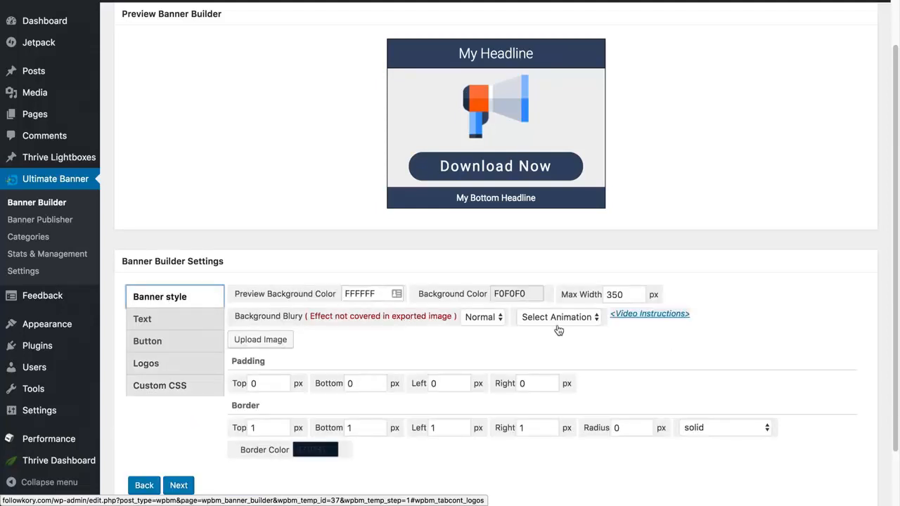
Try the Shadow Pop animation on the banner, and set the banner animation to Rubber Band.
left_click(591, 318)
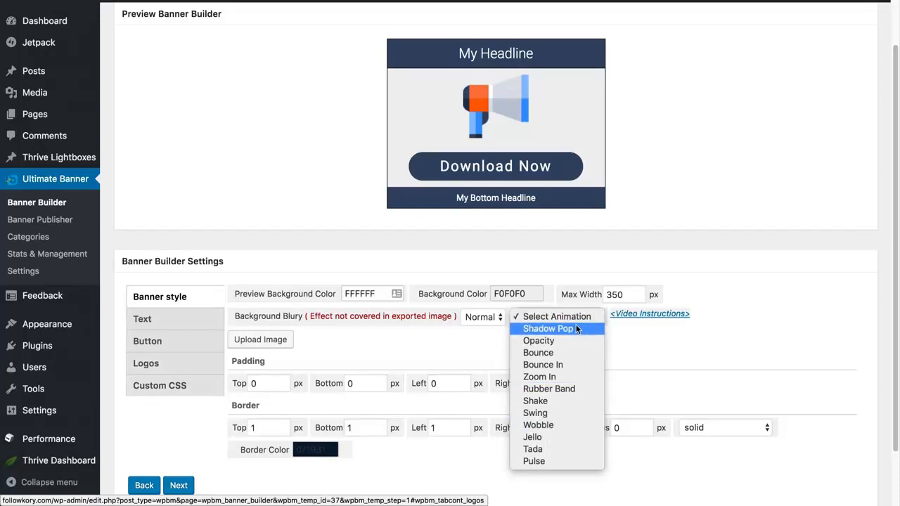
left_click(567, 329)
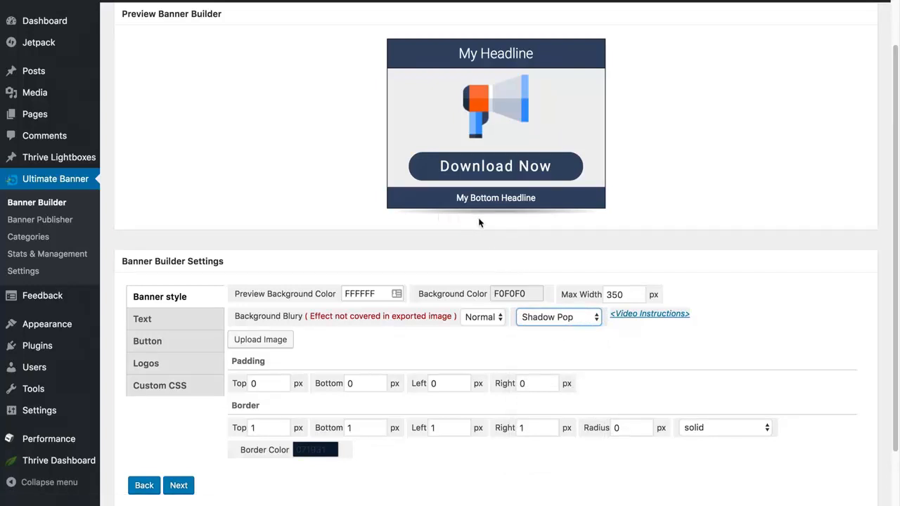
left_click(563, 318)
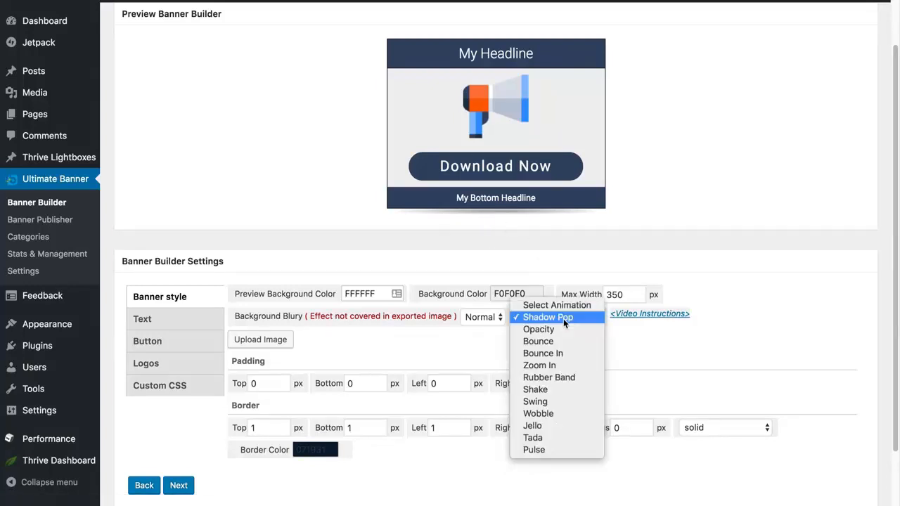
left_click(567, 377)
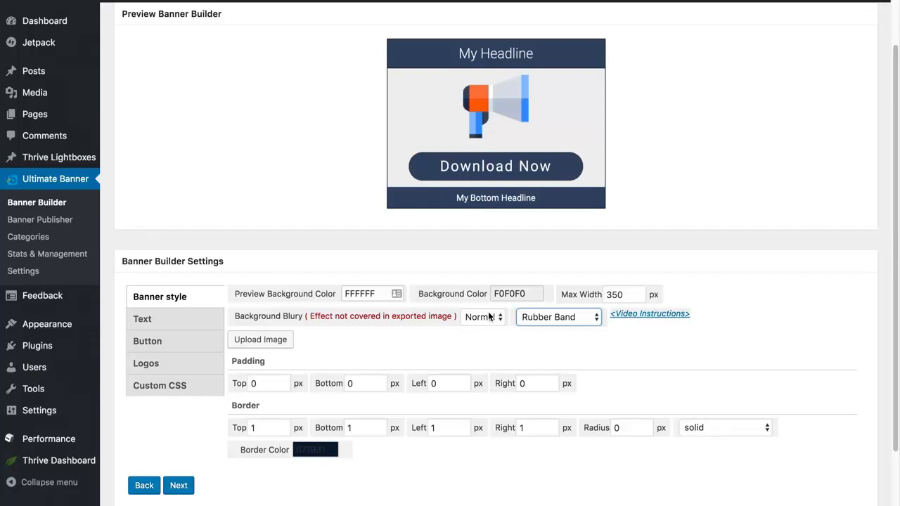
left_click(592, 319)
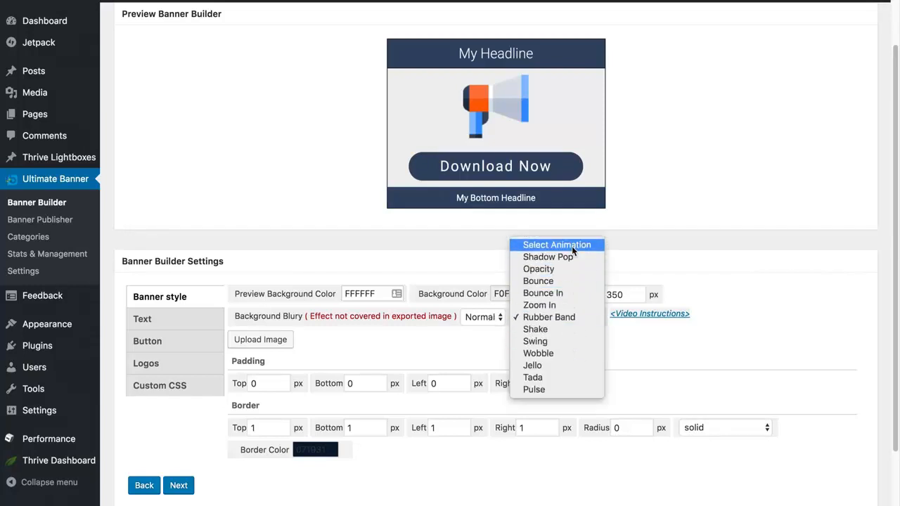
left_click(583, 317)
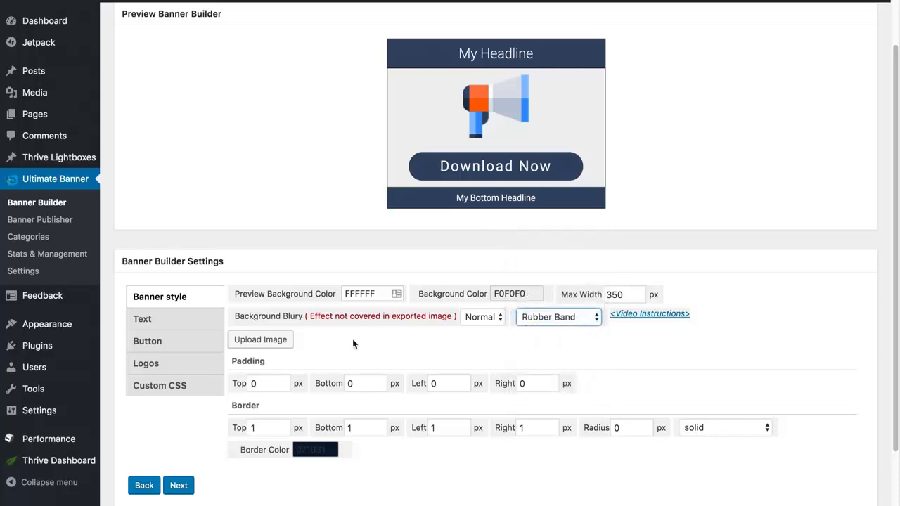
Proceed to the banner's final stage and review its publish, new template and HTML code download options.
left_click(180, 487)
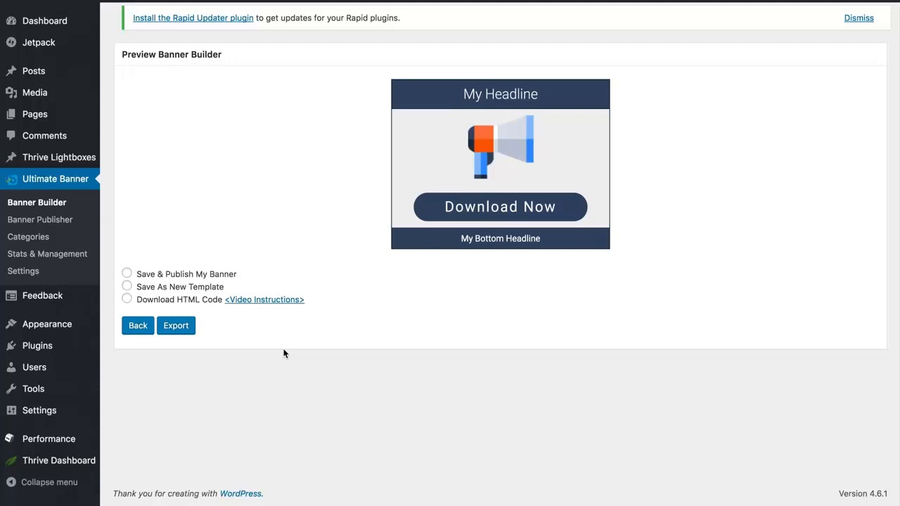
left_click(126, 274)
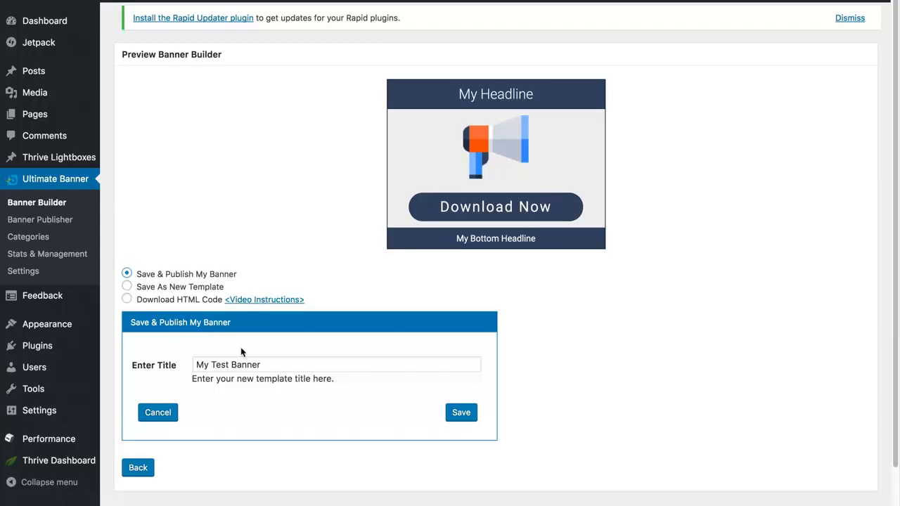
left_click(127, 287)
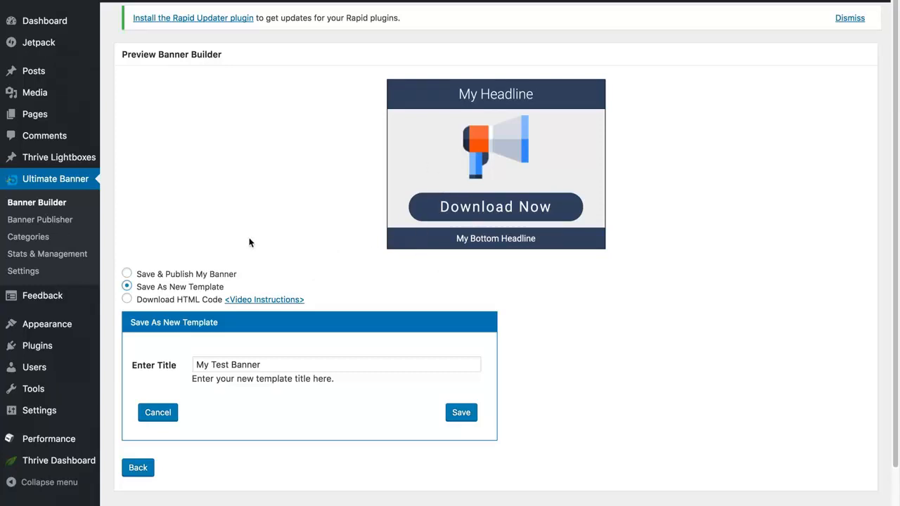
left_click(127, 298)
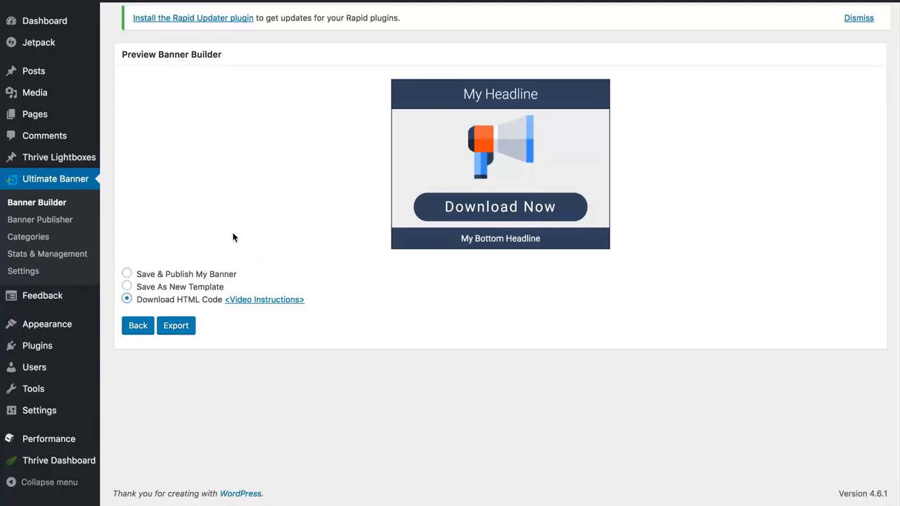
Save and publish the banner under the title "My Test Banner" and select its shortcode.
left_click(127, 273)
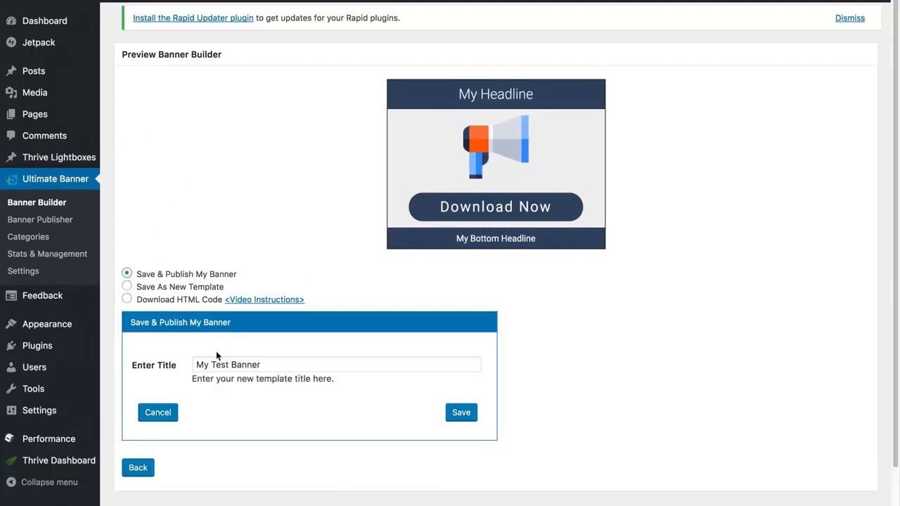
left_click(273, 365)
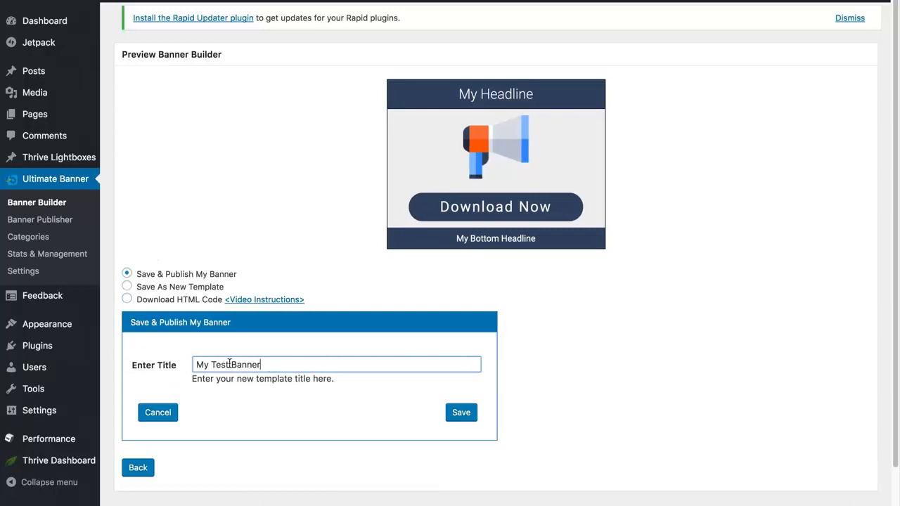
left_click(461, 413)
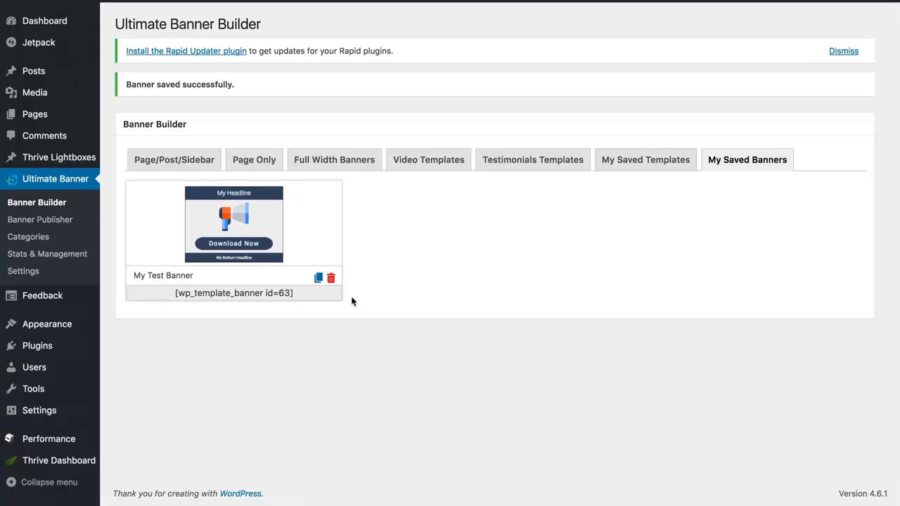
left_click_drag(313, 297, 173, 295)
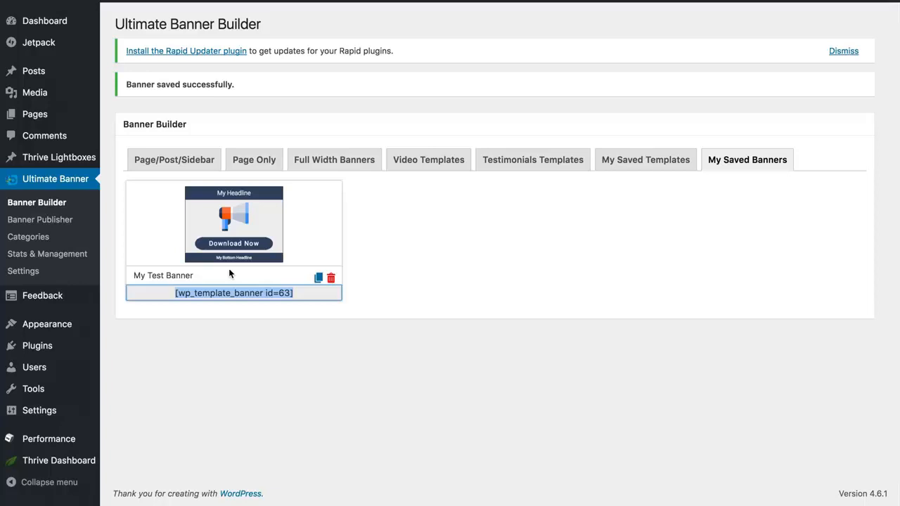
Start a new banner in the Banner Publisher named "My Test Banner" and assign it the My Test Banner template.
left_click(60, 224)
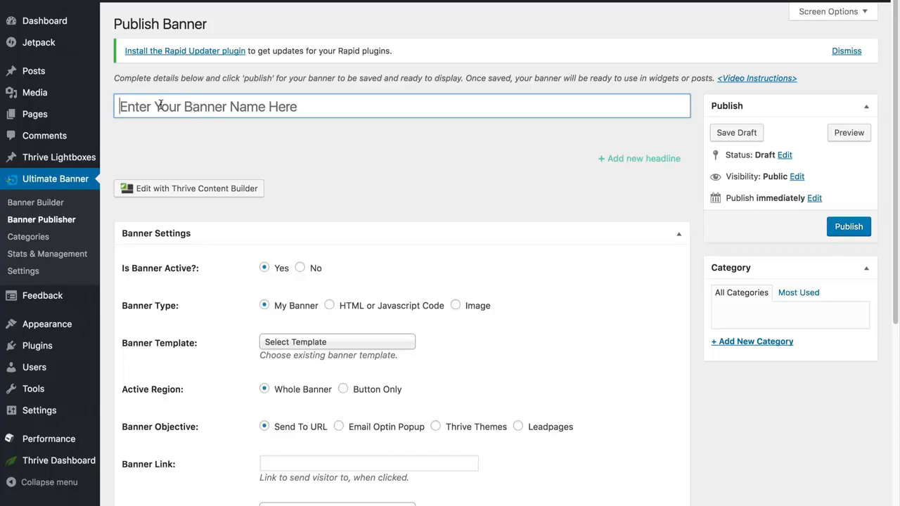
type("My")
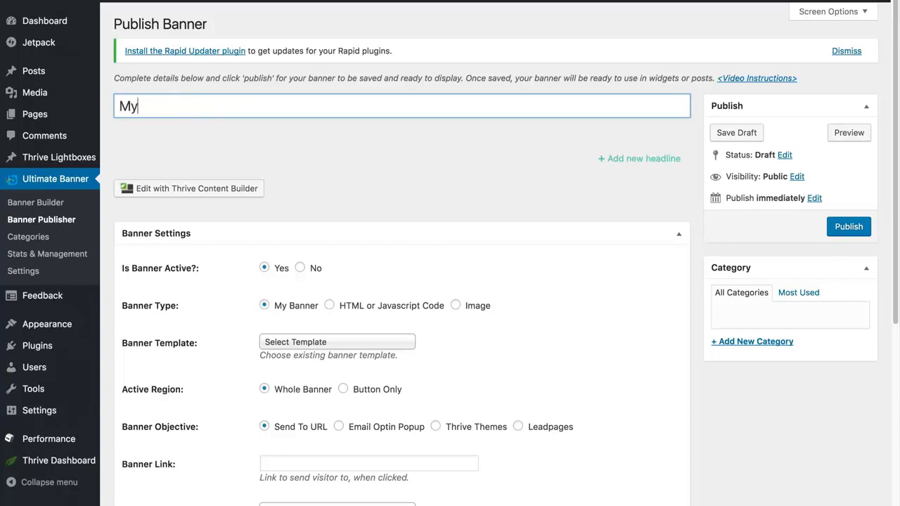
type(" Test Banner")
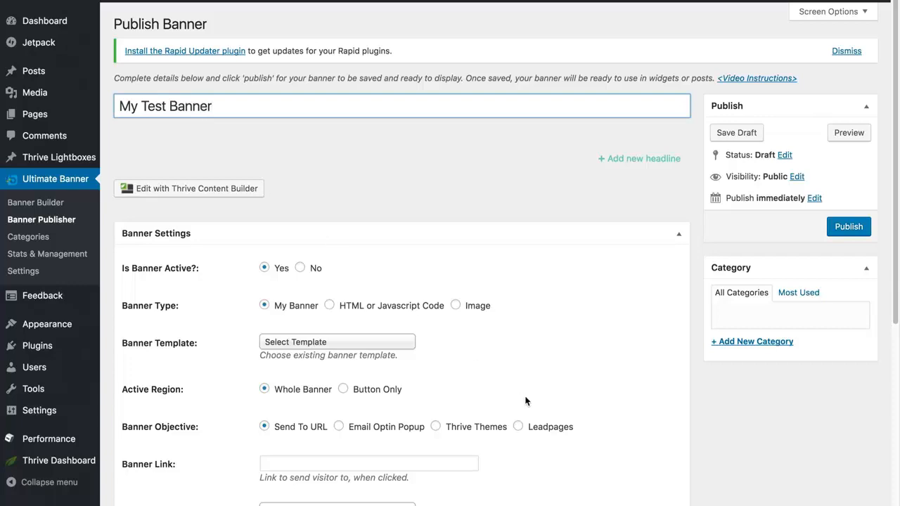
scroll(527, 400, "down", 5)
scroll(527, 400, "down", 2)
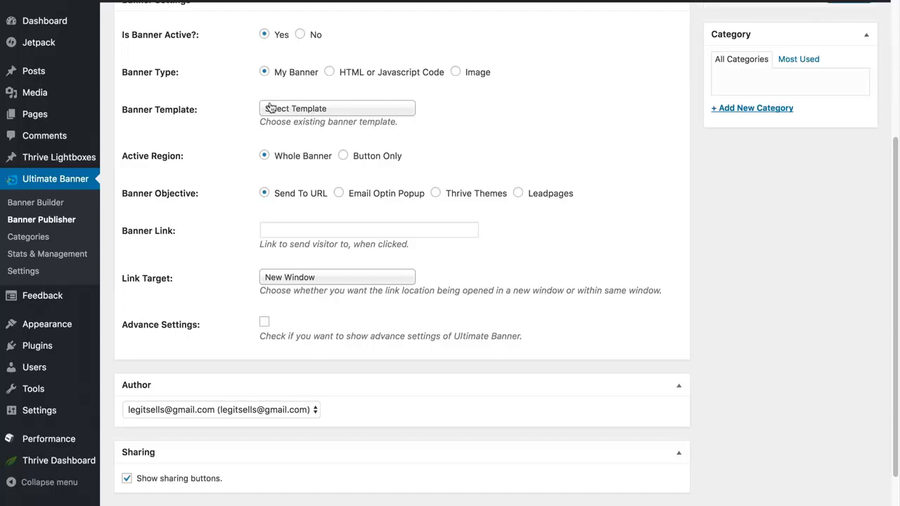
left_click(340, 113)
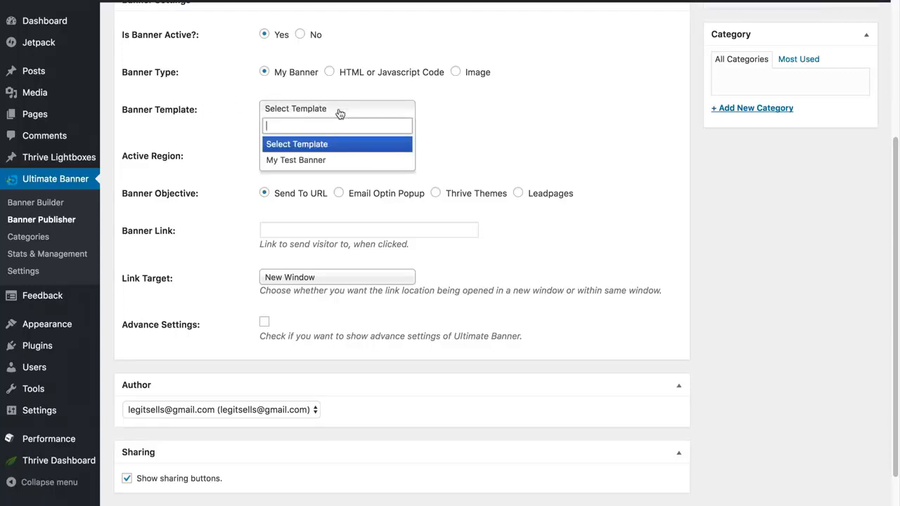
left_click(309, 164)
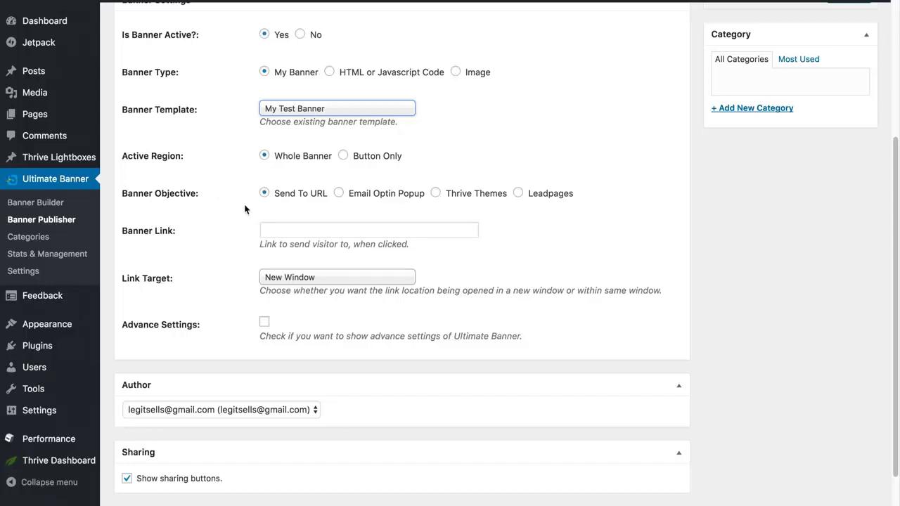
left_click(277, 230)
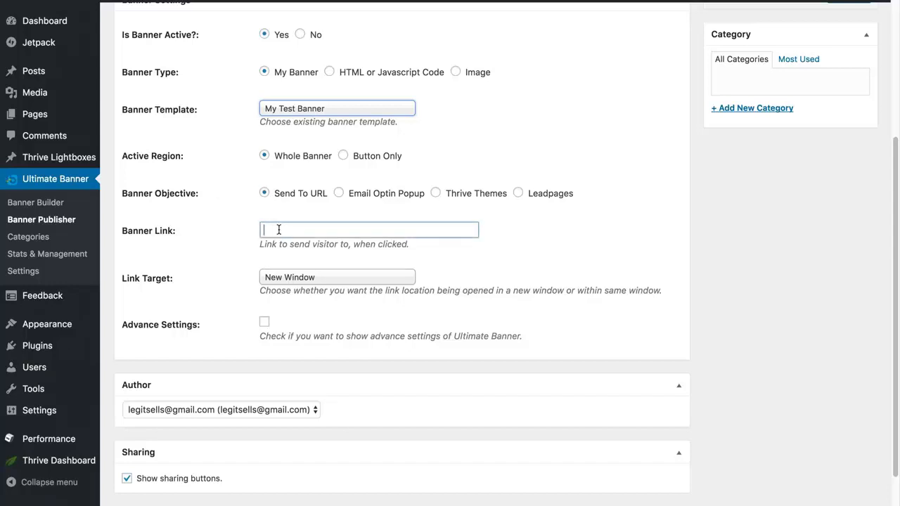
type("htto")
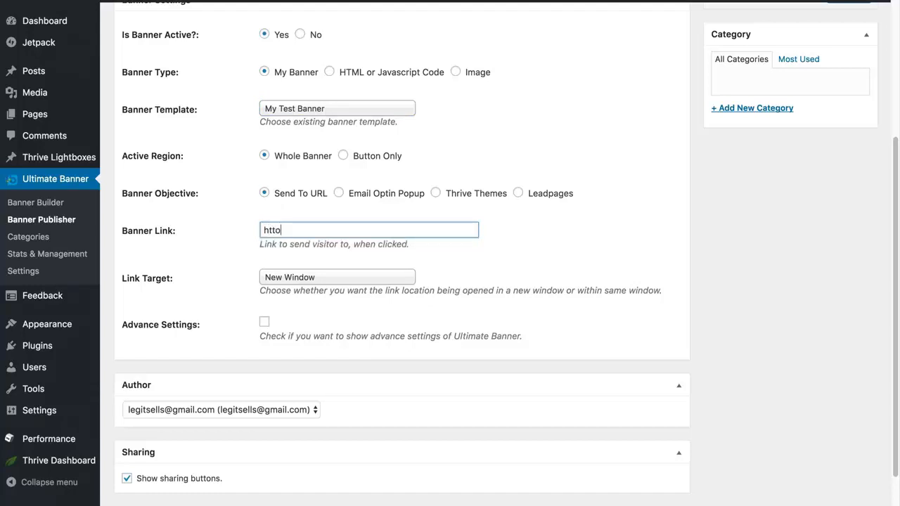
key("BackSpace")
key("Down")
key("Return")
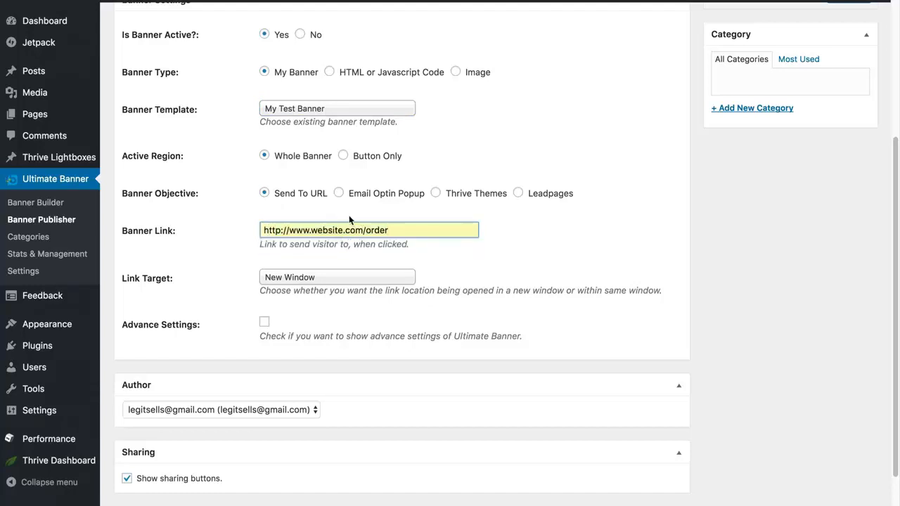
Examine the Email Optin Popup, Thrive Themes and Leadpages banner objectives, and return the objective to Send To URL.
left_click(338, 193)
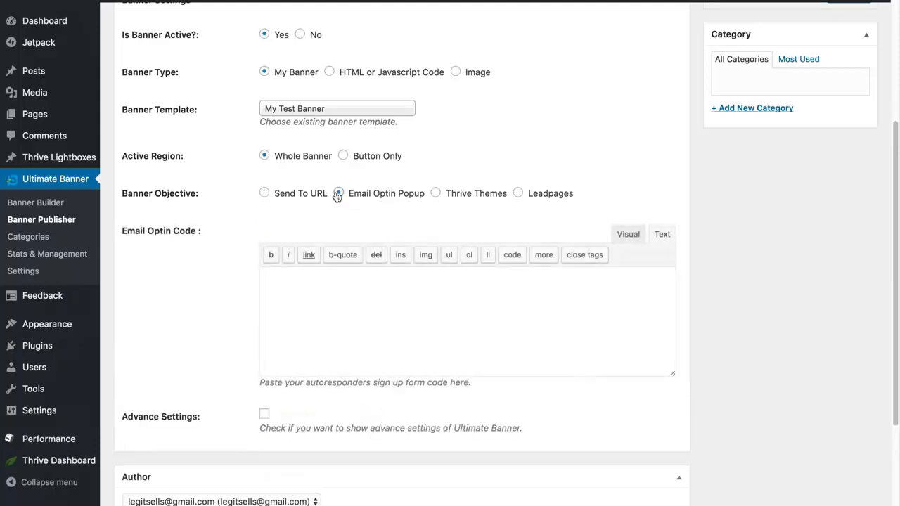
left_click(436, 193)
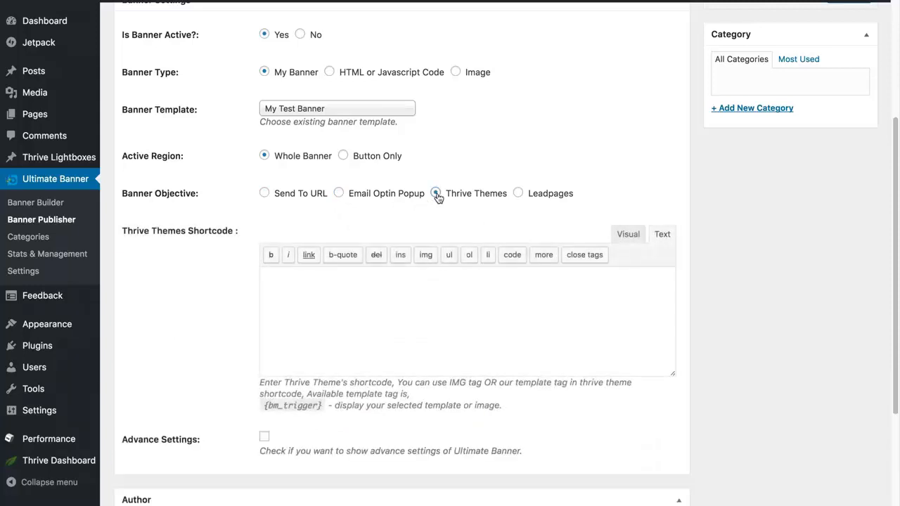
left_click(517, 194)
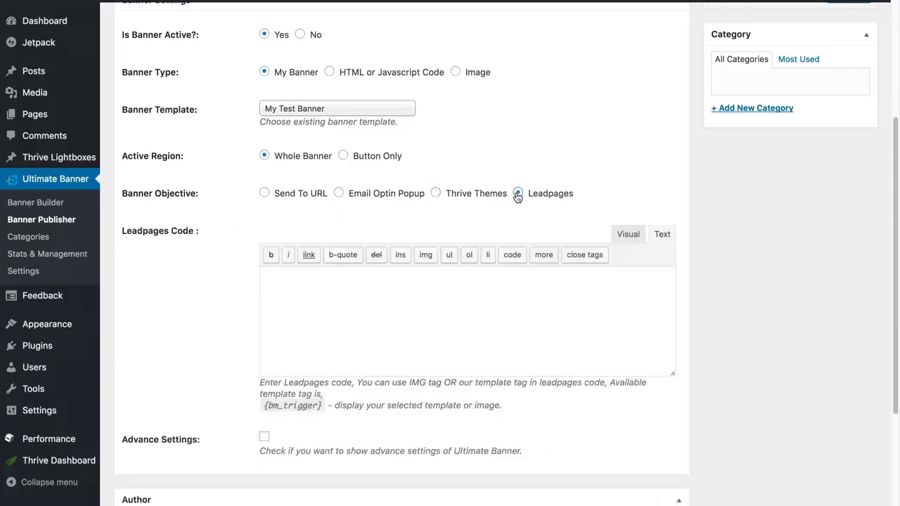
scroll(415, 295, "down", 1)
left_click(415, 295)
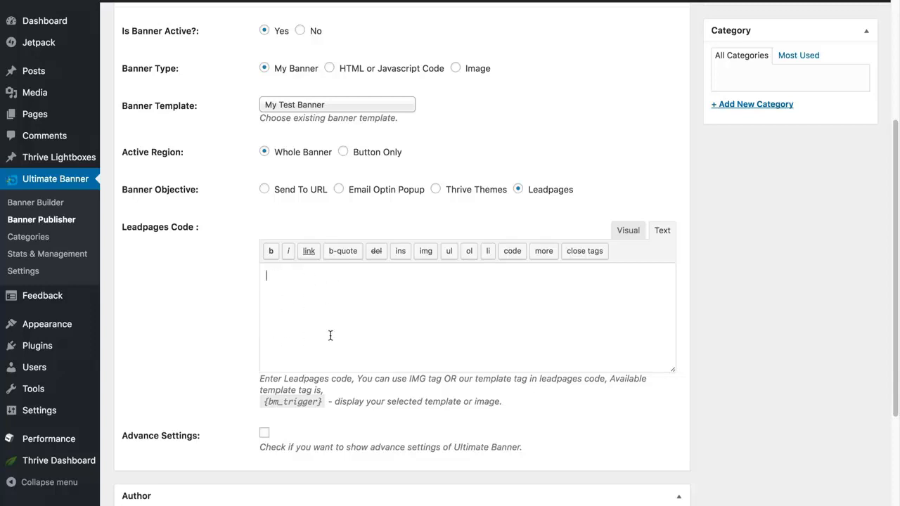
left_click(435, 189)
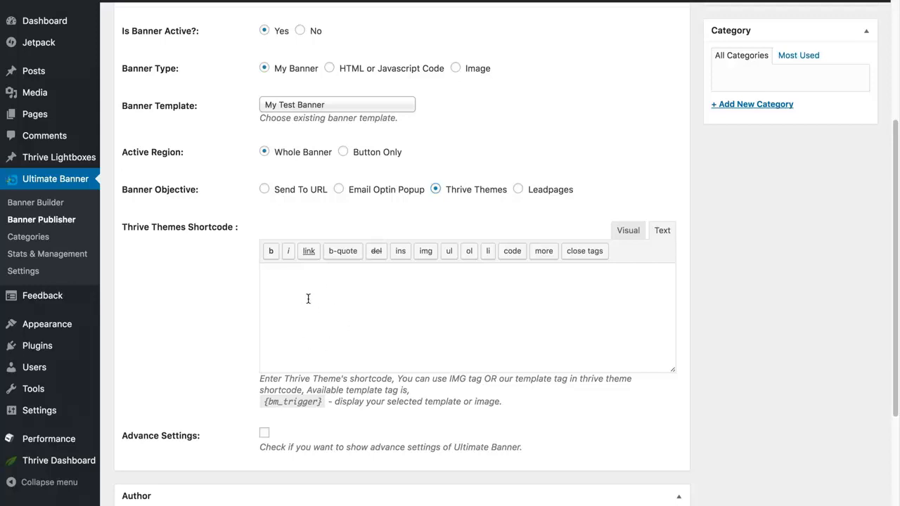
left_click(338, 190)
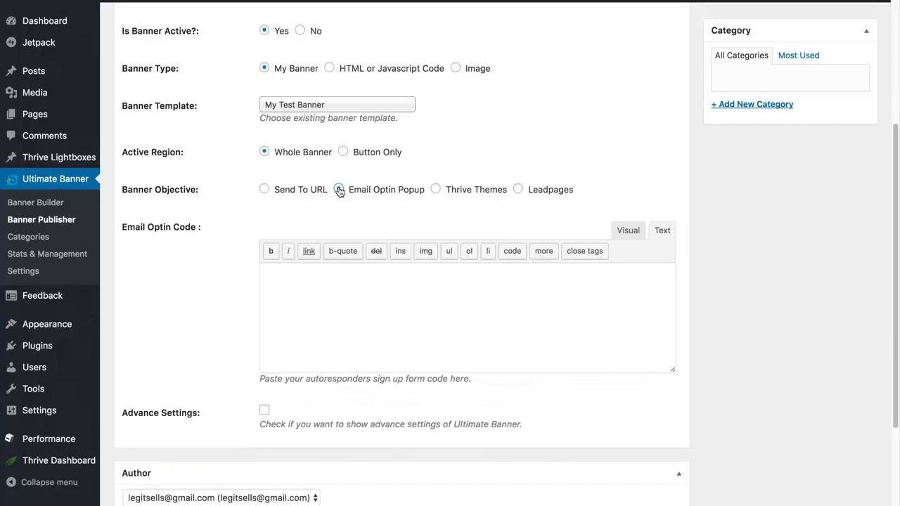
left_click(313, 292)
left_click(265, 190)
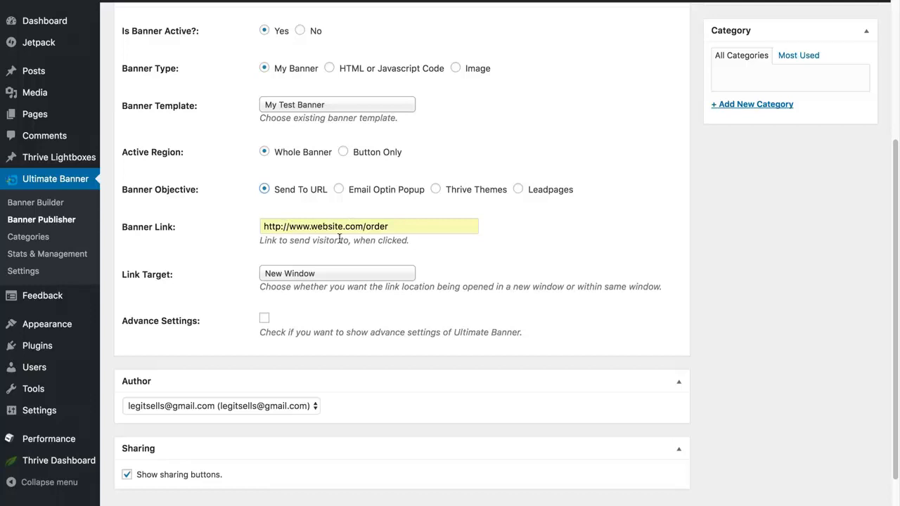
left_click_drag(388, 227, 312, 228)
type("g")
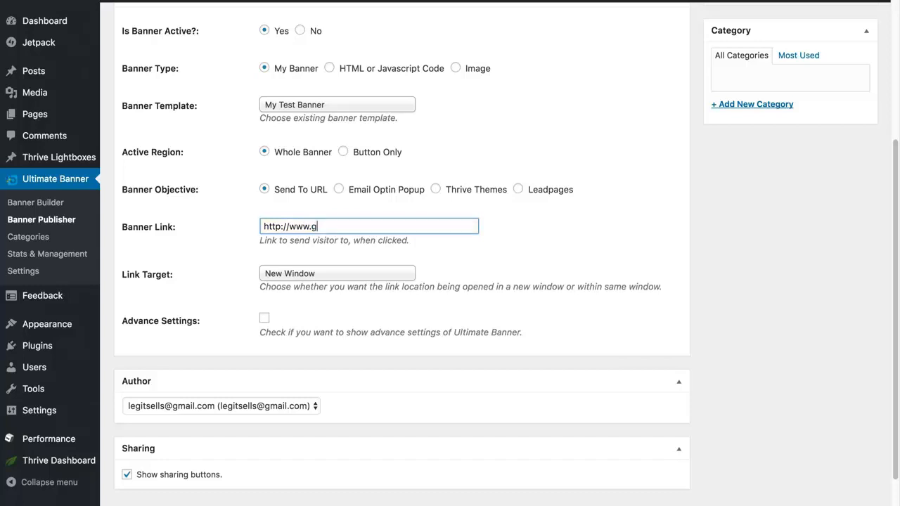
type("oogle.com")
scroll(555, 246, "up", 5)
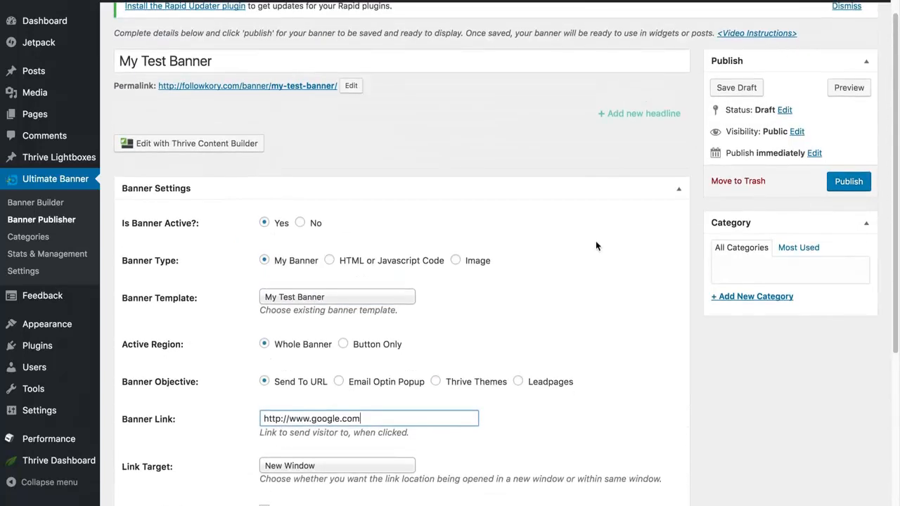
left_click(848, 183)
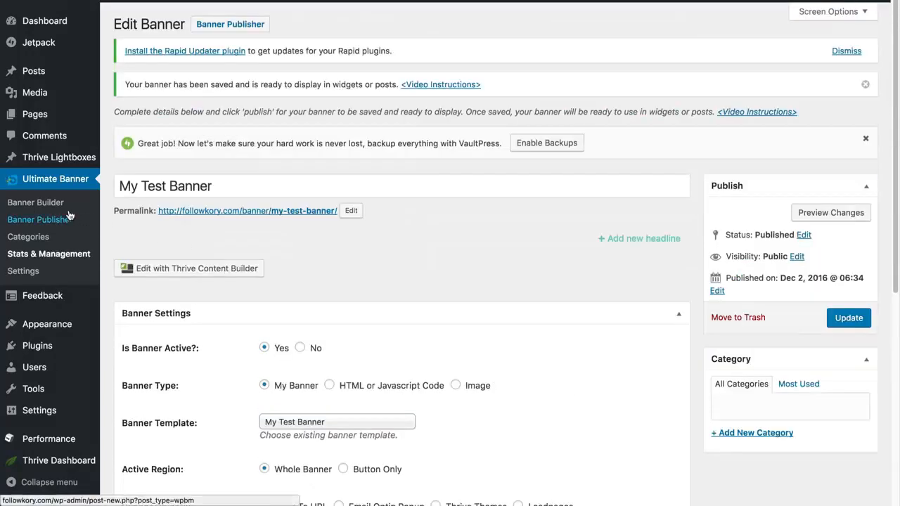
Copy the template shortcode of My Test Banner from the saved banners in the Banner Builder.
left_click(69, 203)
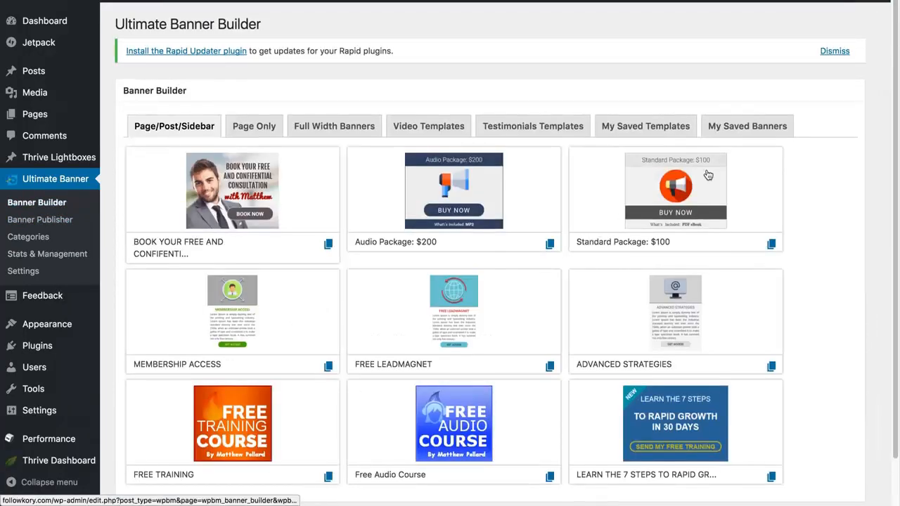
left_click(751, 130)
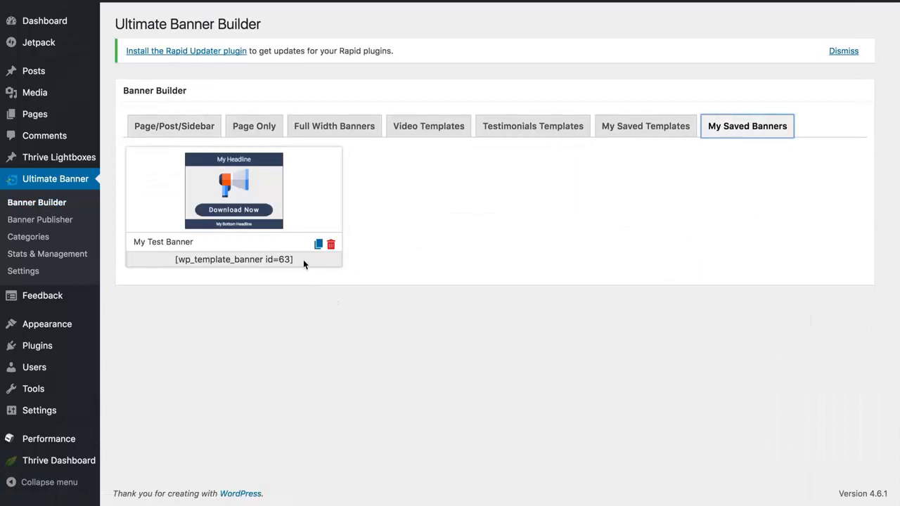
left_click_drag(303, 260, 175, 262)
key("ctrl+c")
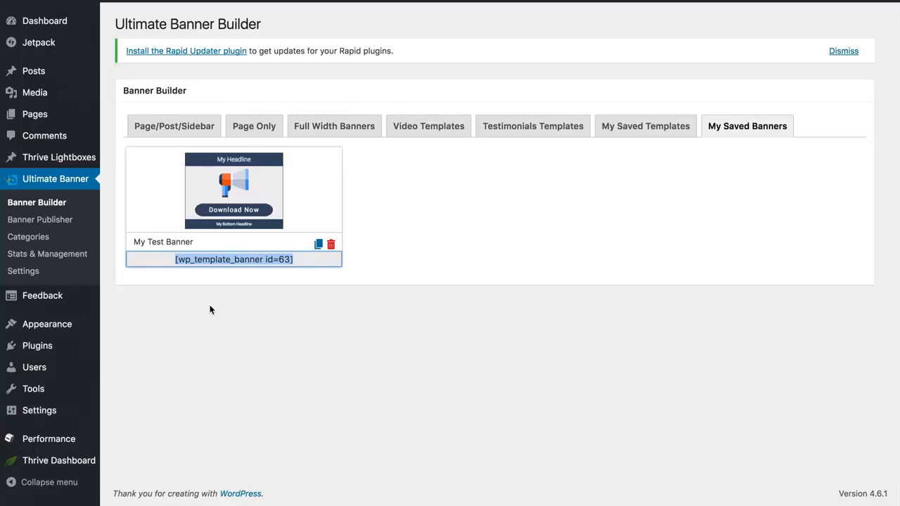
Add a Text widget above the Search widget in the site's Sidebar widget area.
mouse_move(61, 331)
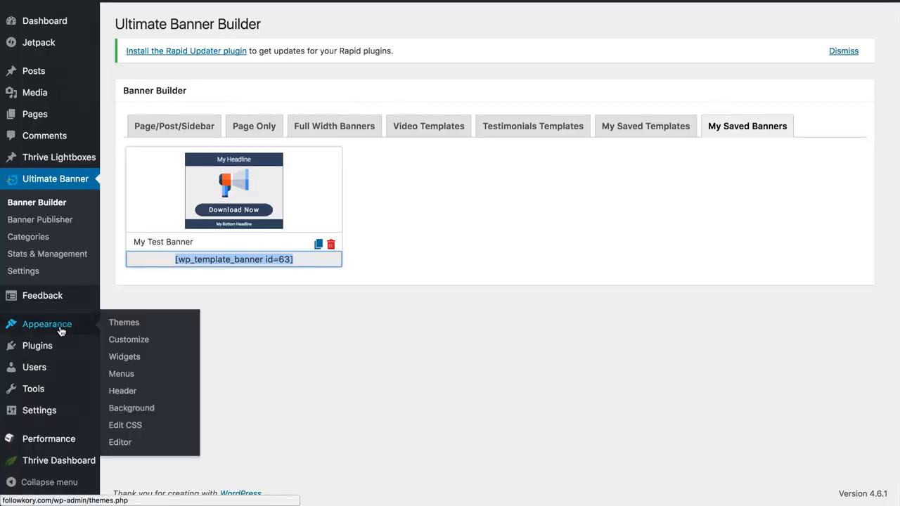
left_click(130, 359)
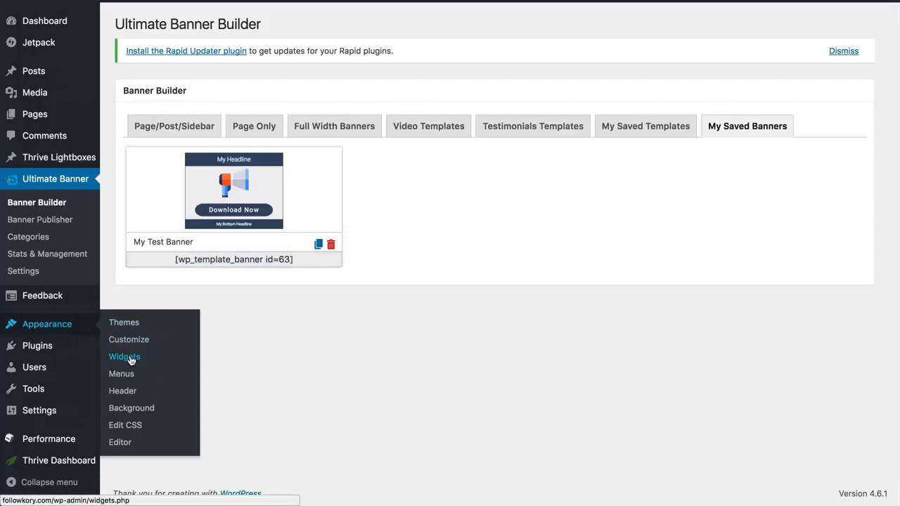
left_click(130, 360)
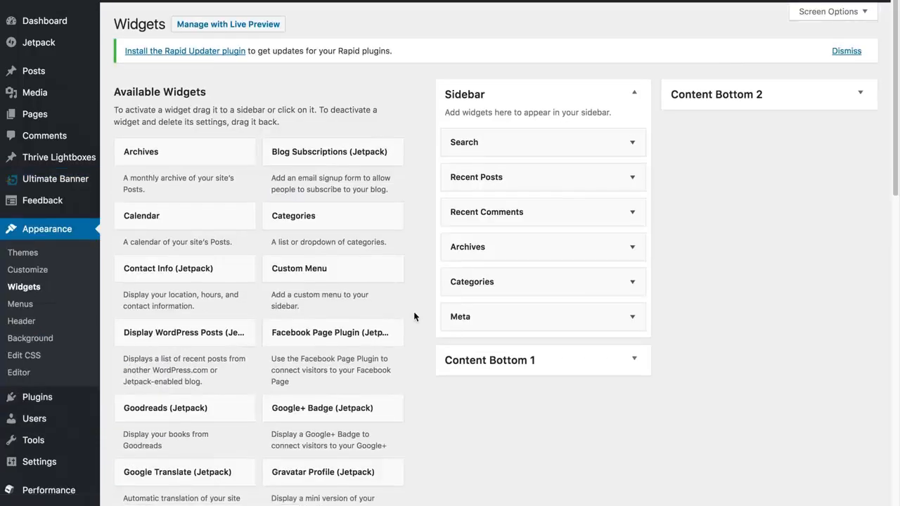
scroll(416, 335, "down", 3)
scroll(417, 337, "down", 9)
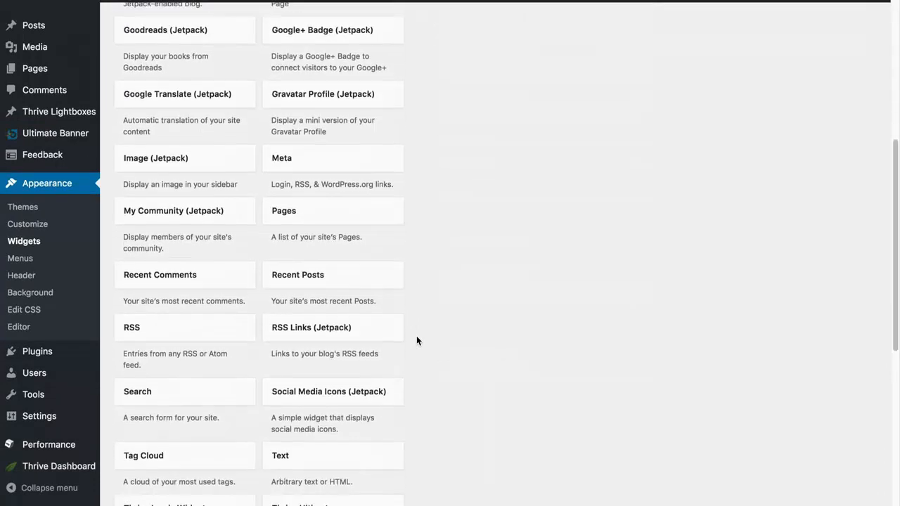
left_click_drag(321, 381, 553, 103)
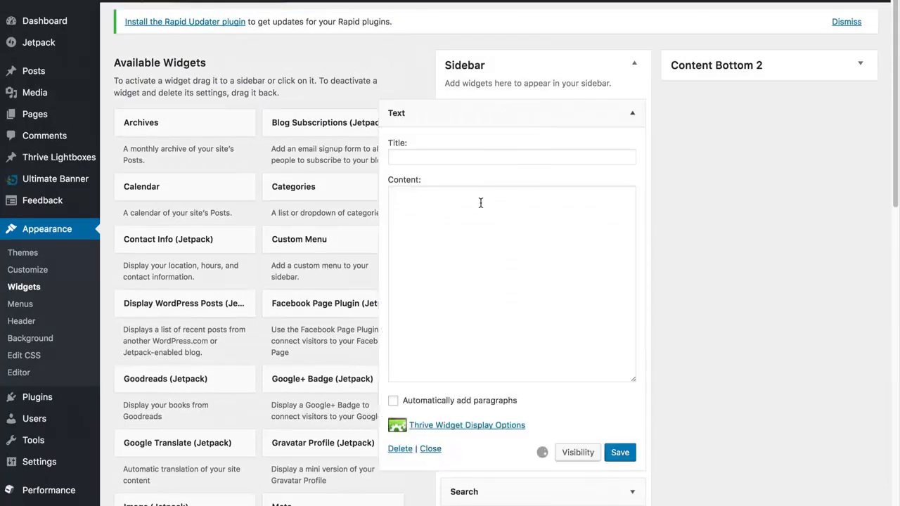
Paste the shortcode [wp_template_banner id=63] as the Text widget's content and save the widget.
left_click(474, 225)
key("ctrl+v")
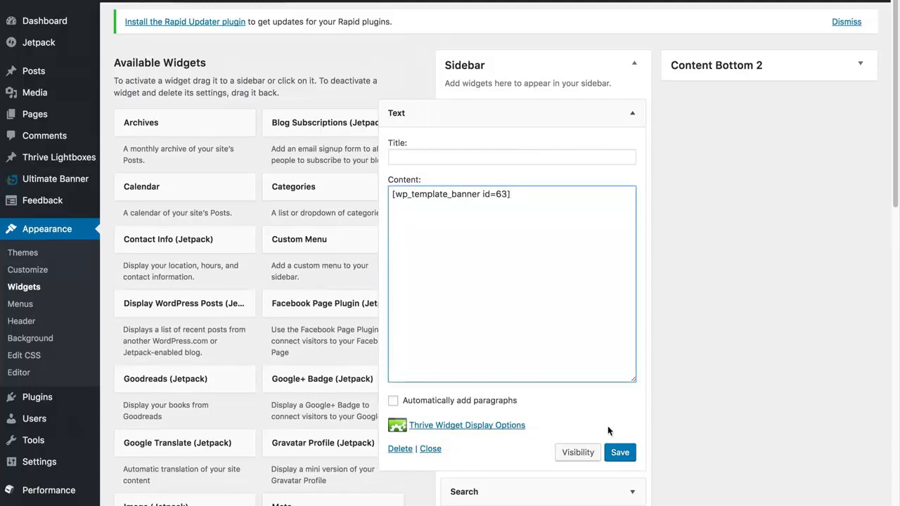
left_click(618, 452)
left_click(521, 207)
Open the live site in a separate tab and test the sidebar banner's Download Now link.
right_click(69, 1)
left_click(92, 0)
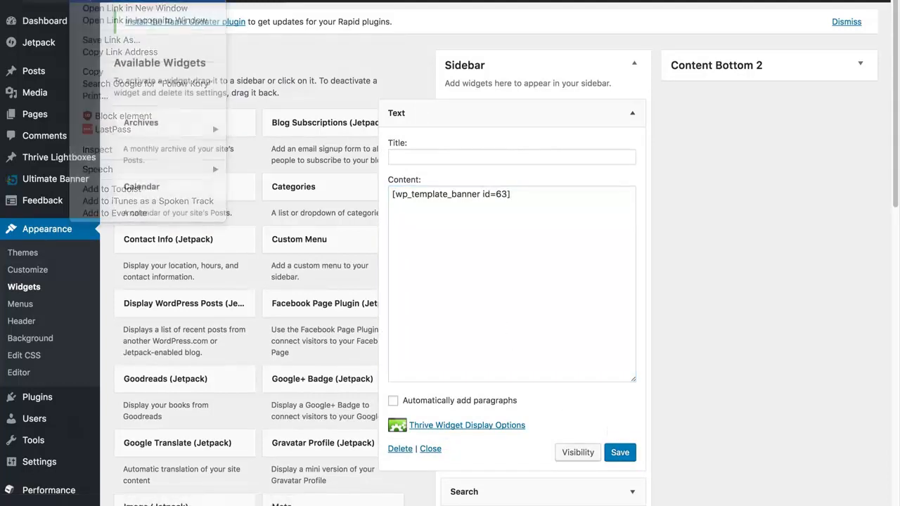
left_click(341, 1)
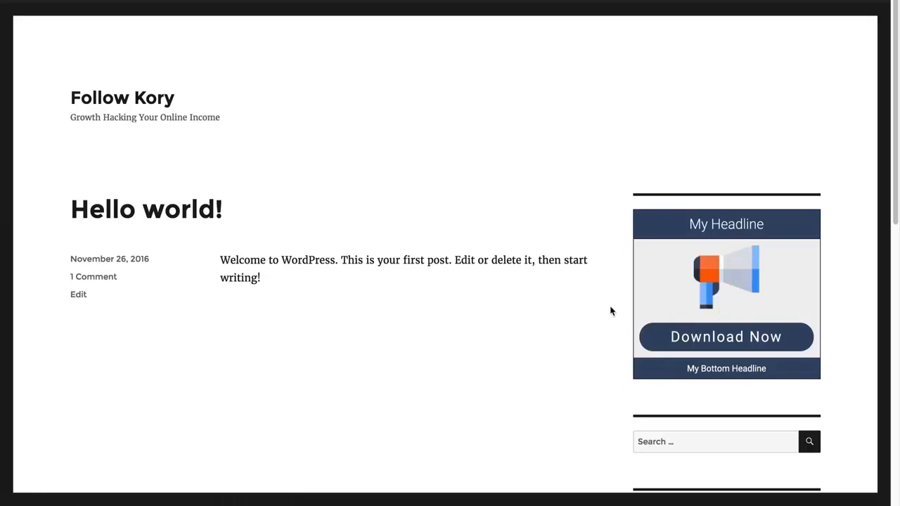
left_click(691, 338)
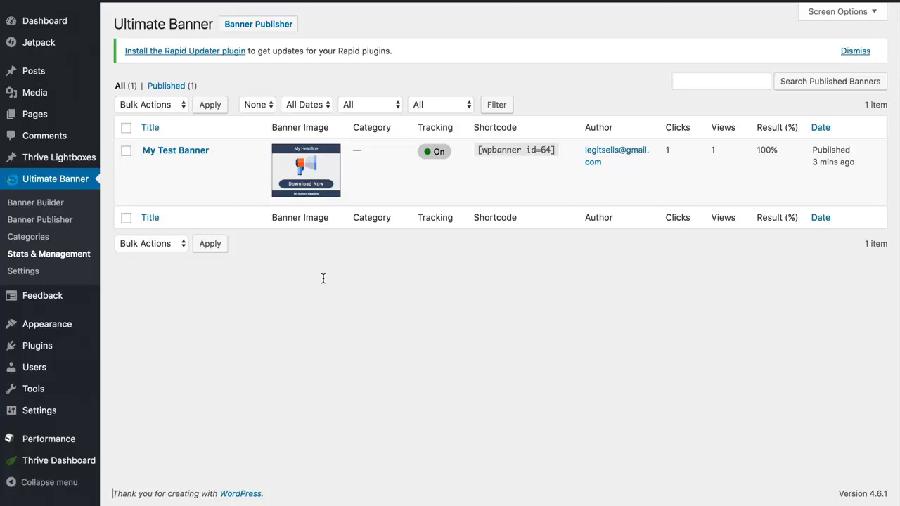
Open My Test Banner for editing from the published banners list and select its banner link text.
mouse_move(200, 179)
mouse_move(273, 192)
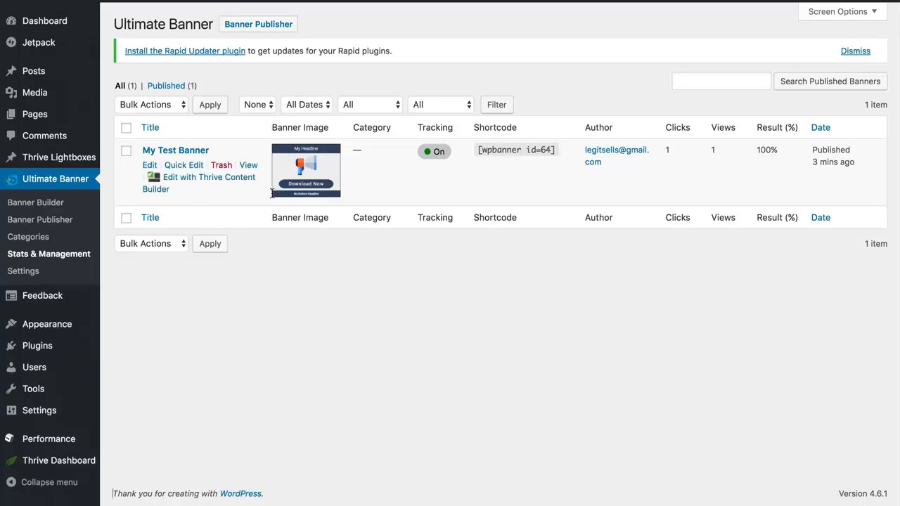
left_click(150, 164)
scroll(242, 353, "down", 2)
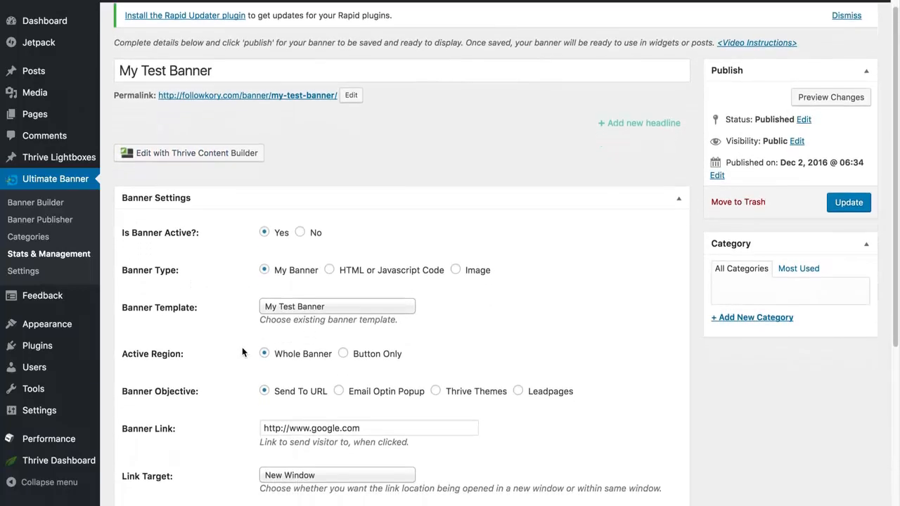
scroll(246, 349, "down", 3)
left_click_drag(373, 319, 270, 320)
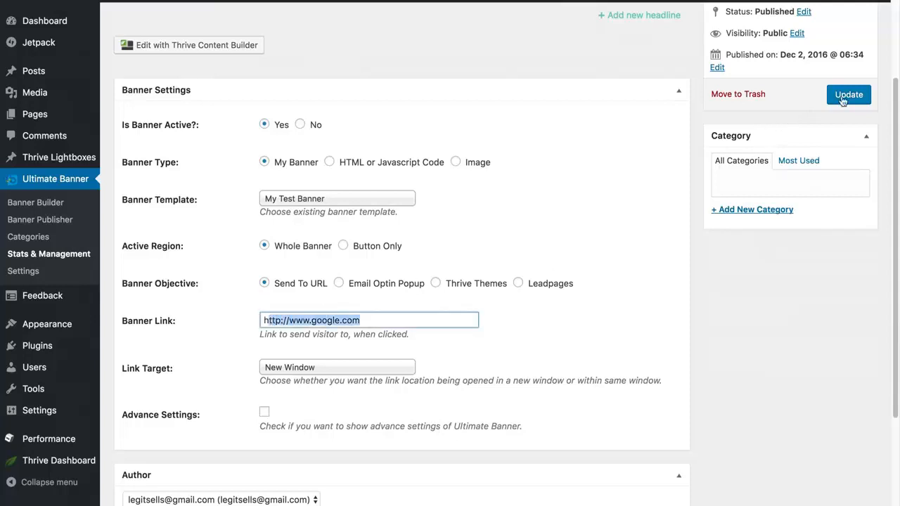